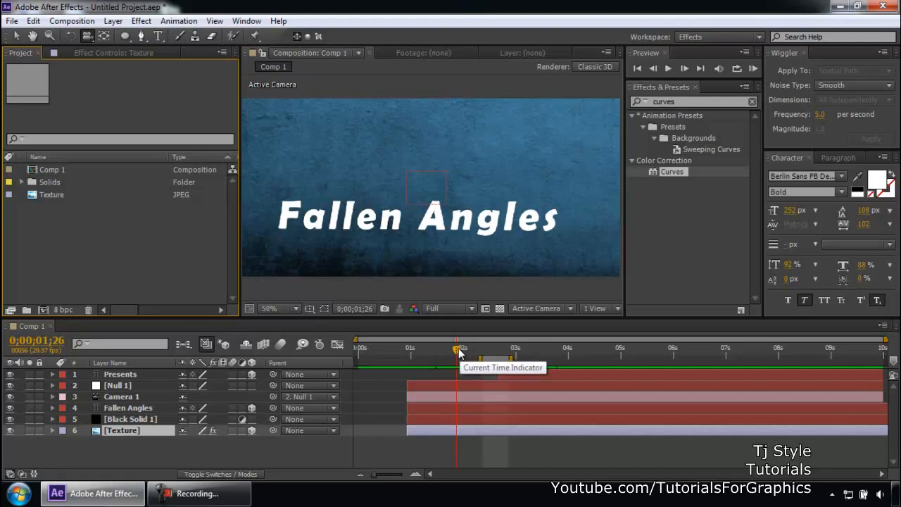
- Scrub through Comp 1's timeline to review the existing title animation
drag(458, 350, 499, 357)
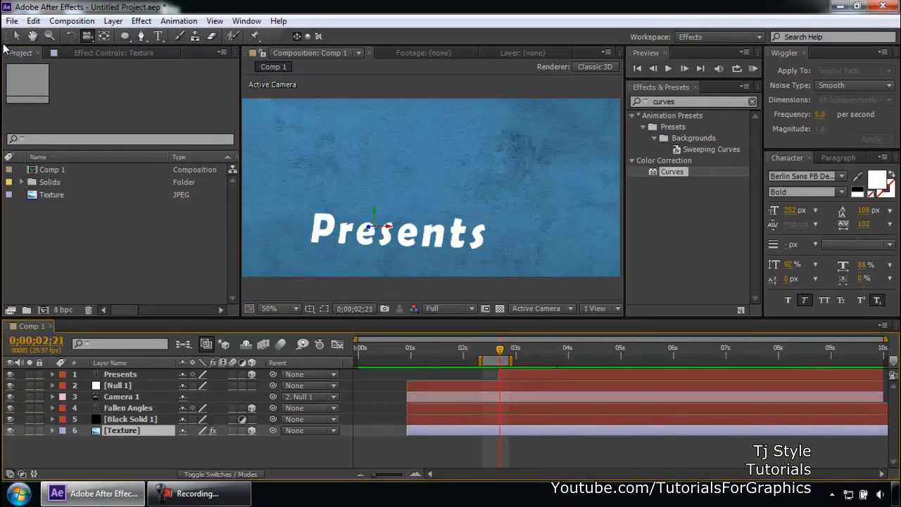
click(151, 493)
click(156, 493)
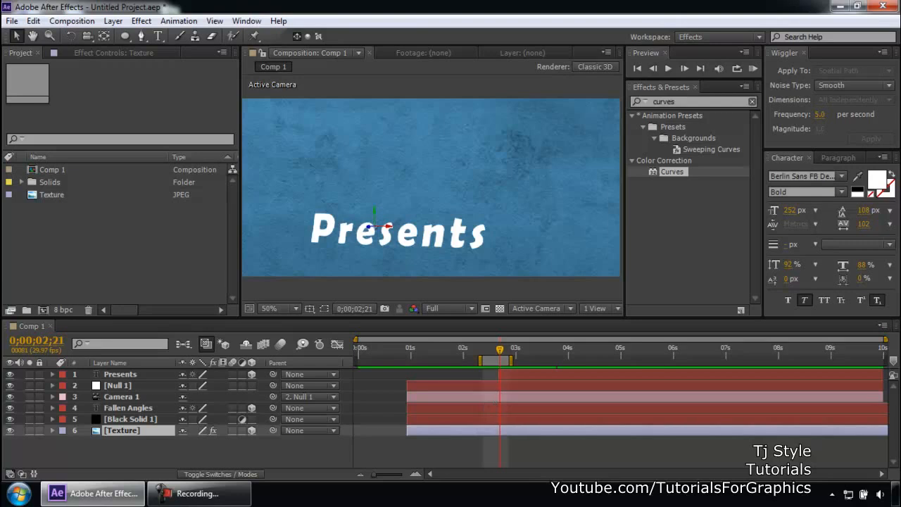
click(234, 499)
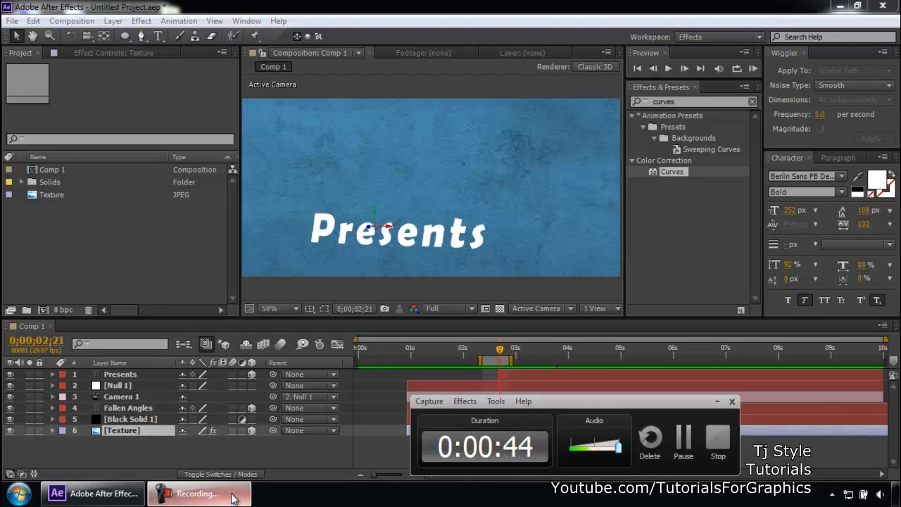
click(716, 401)
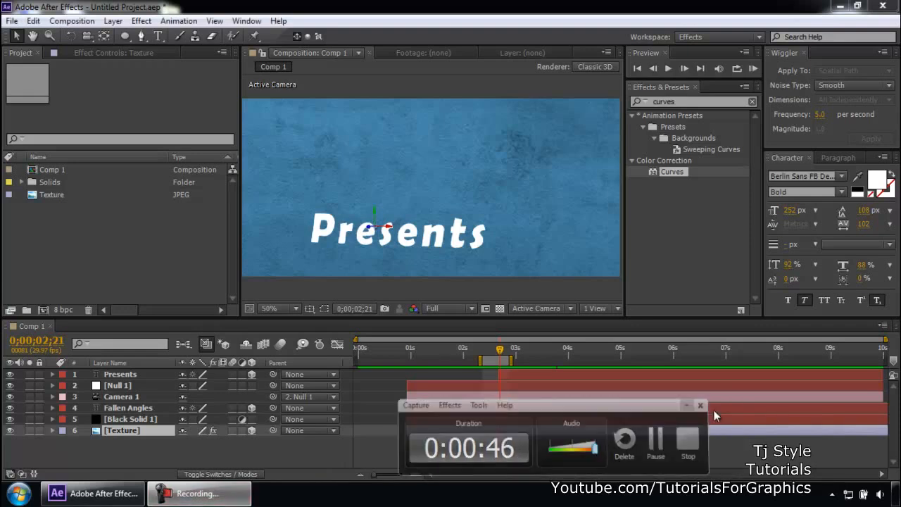
click(28, 268)
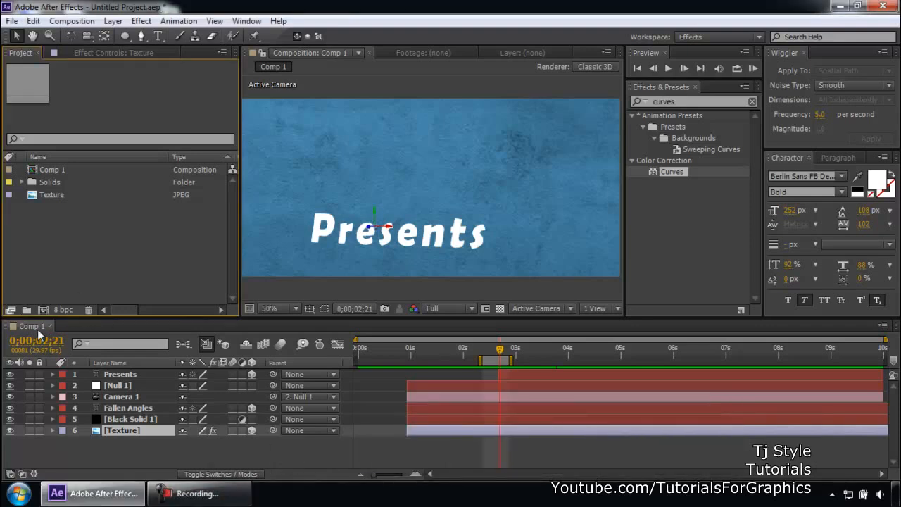
- Create a new composition named Comp 2 at 960 x 540 with a 10-second duration
click(44, 311)
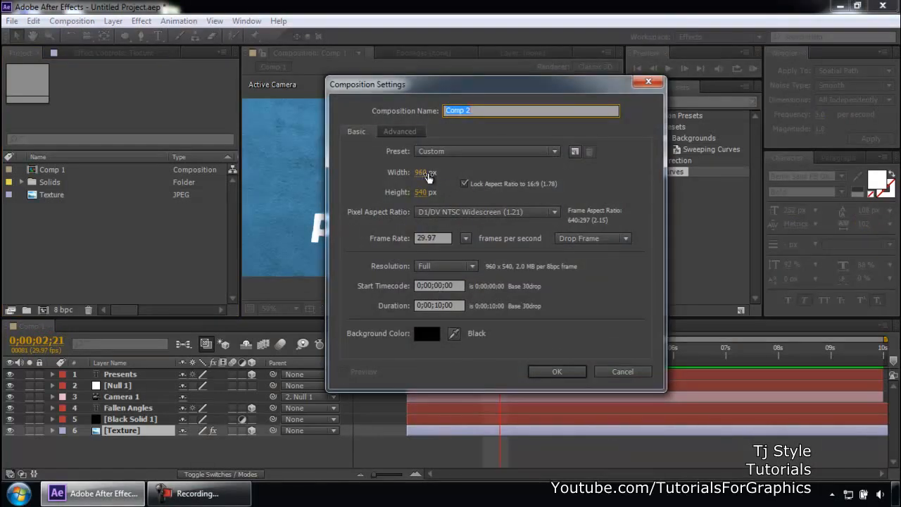
click(556, 371)
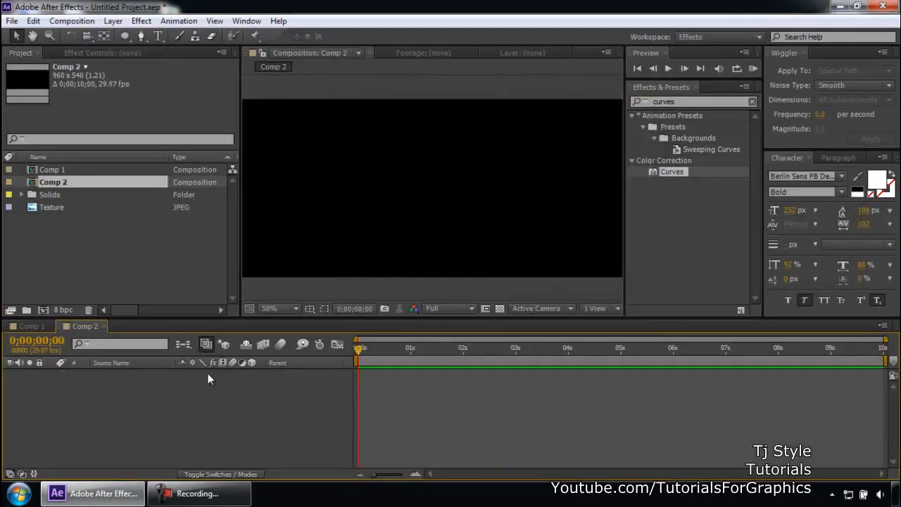
- Switch to Comp 1 to inspect its layers and the Texture footage, then return to Comp 2
click(211, 493)
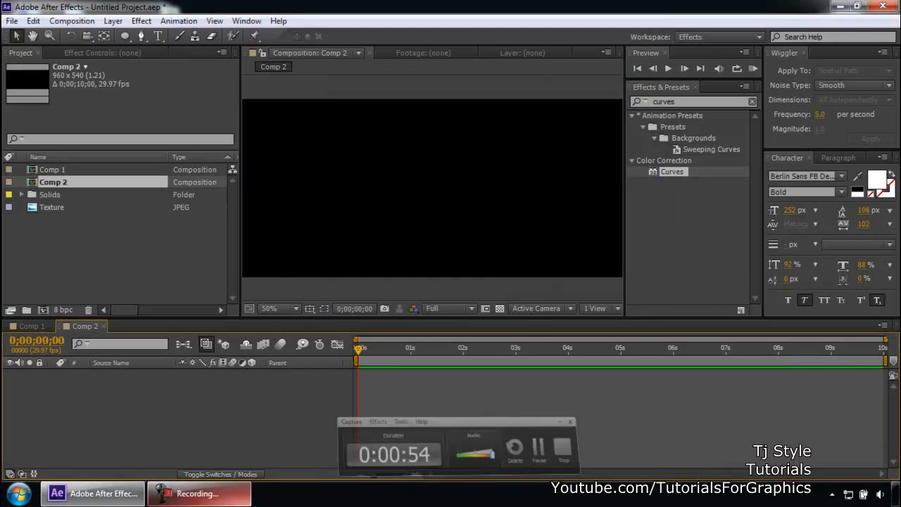
click(52, 222)
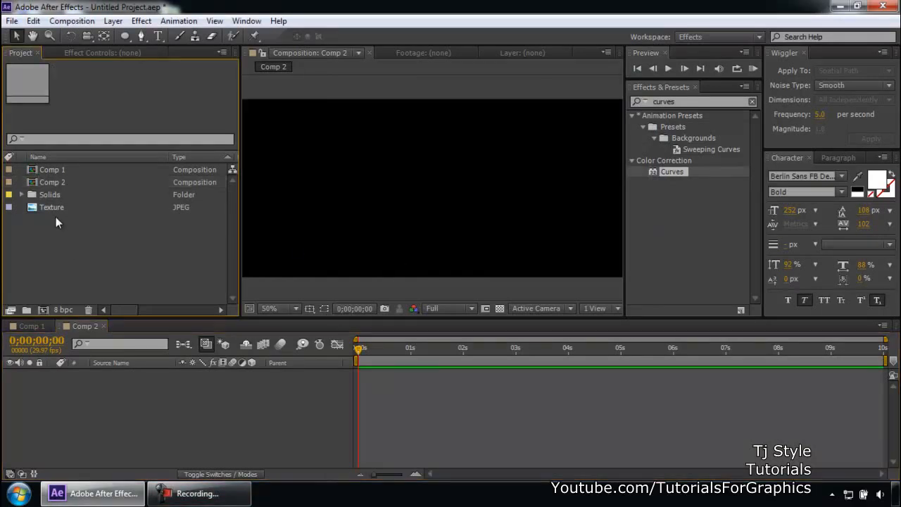
click(32, 326)
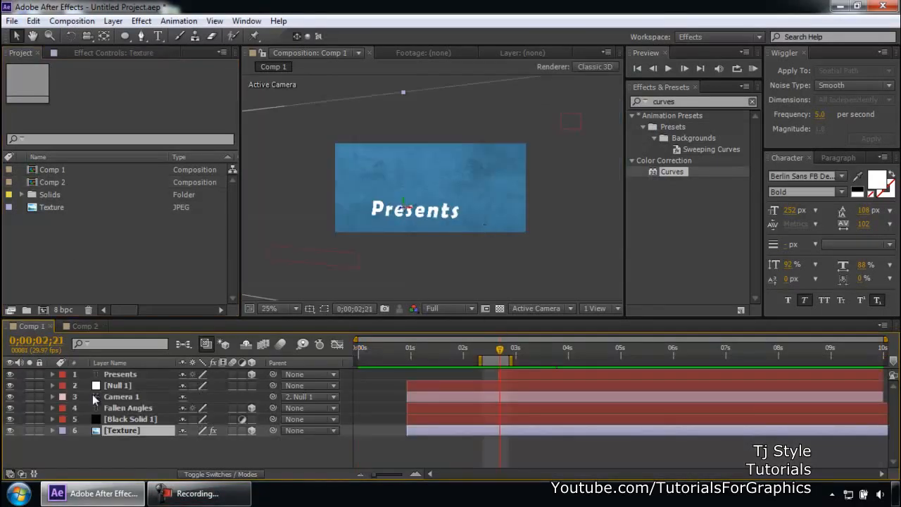
key(comma)
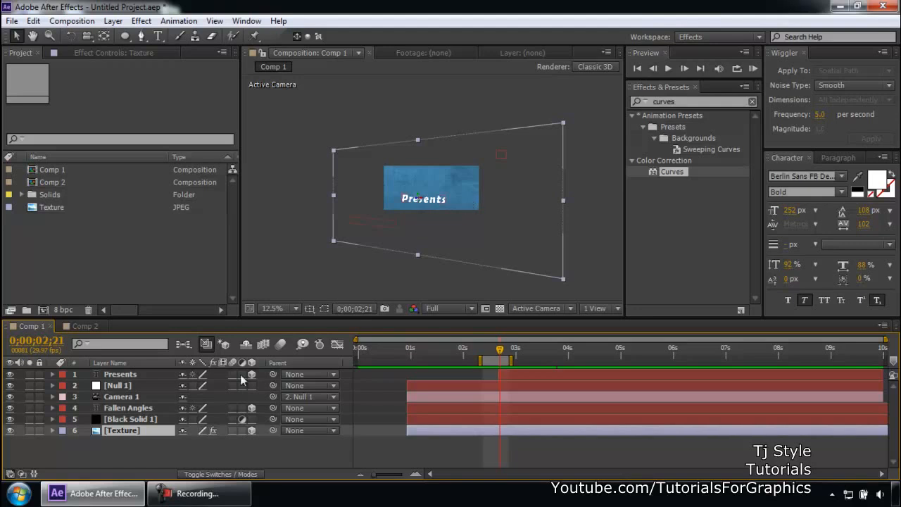
click(62, 204)
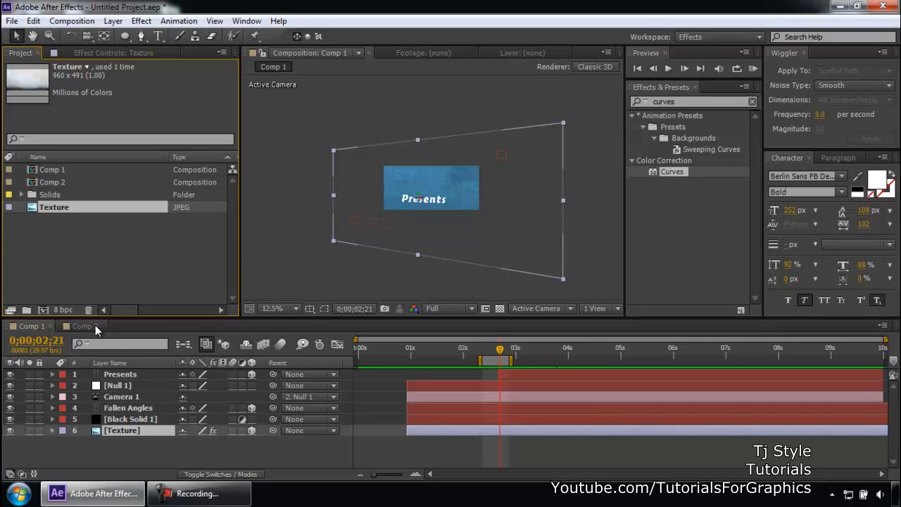
click(197, 492)
click(84, 326)
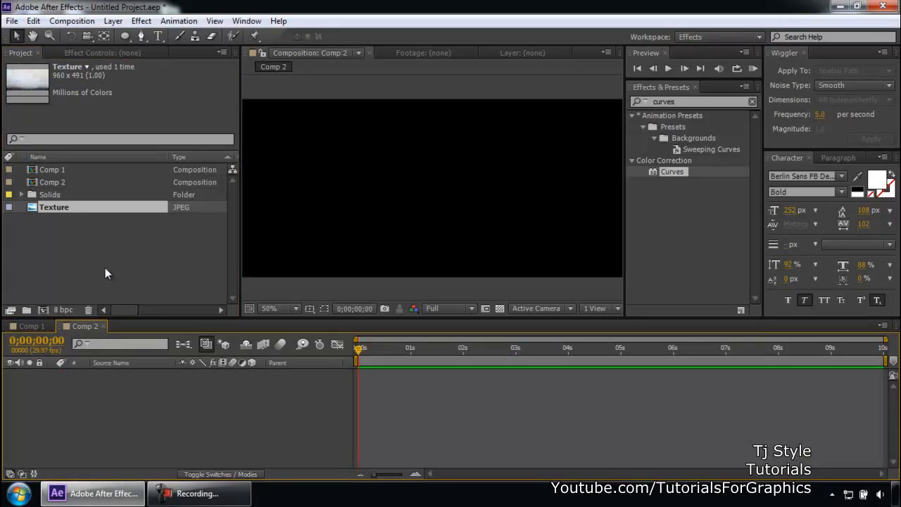
click(215, 499)
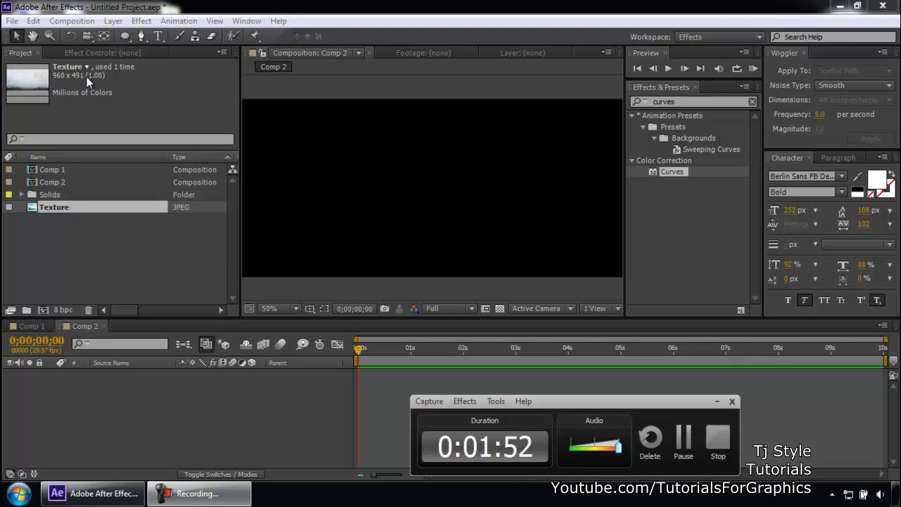
- Add the Texture footage as a layer in Comp 2
click(50, 206)
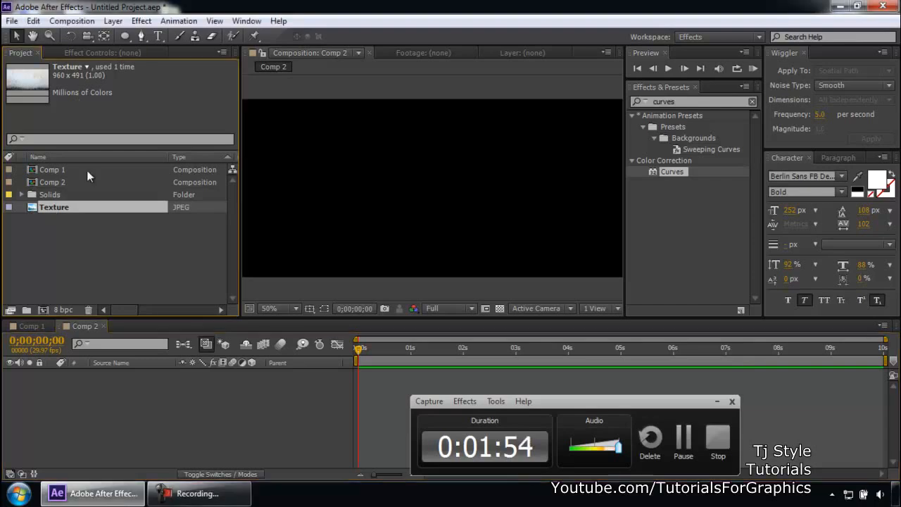
drag(59, 211, 191, 414)
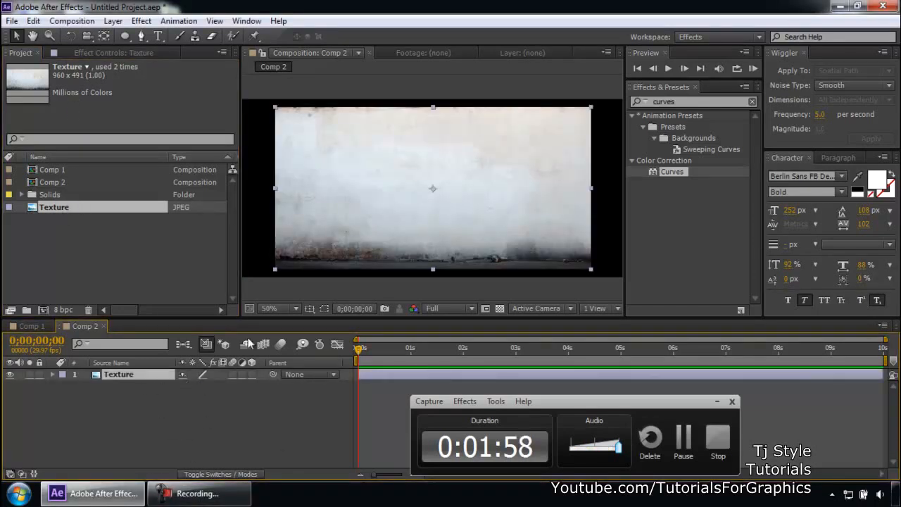
- Scale the Texture layer up beyond the frame, reposition it, and return the time indicator to the start
scroll(400, 177, down, 1)
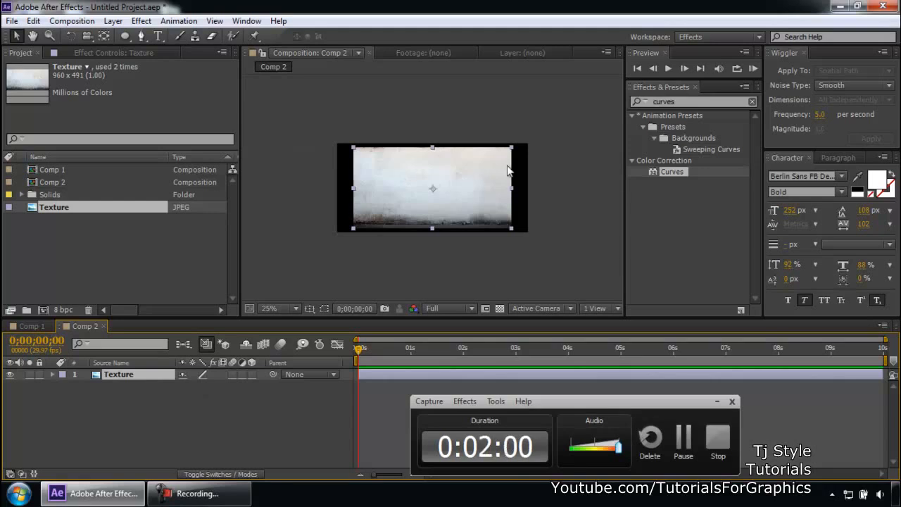
scroll(514, 157, down, 1)
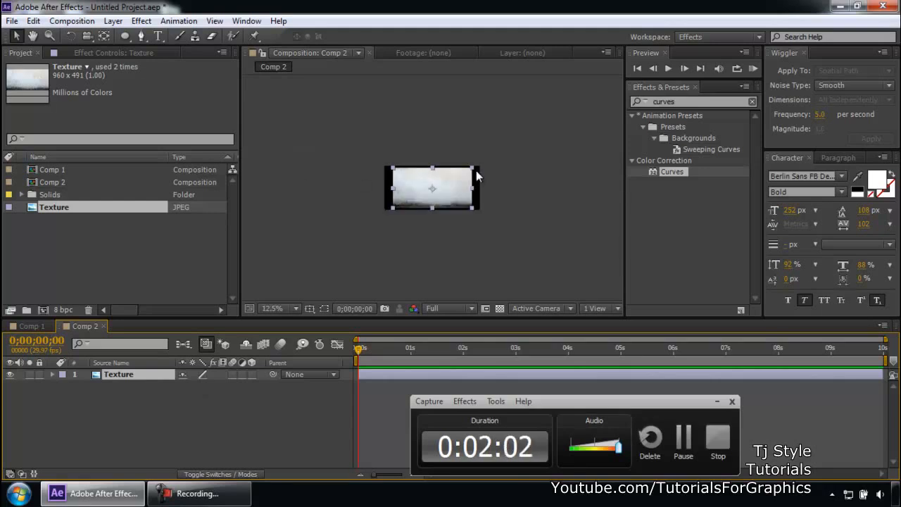
drag(473, 172, 570, 110)
drag(497, 156, 547, 115)
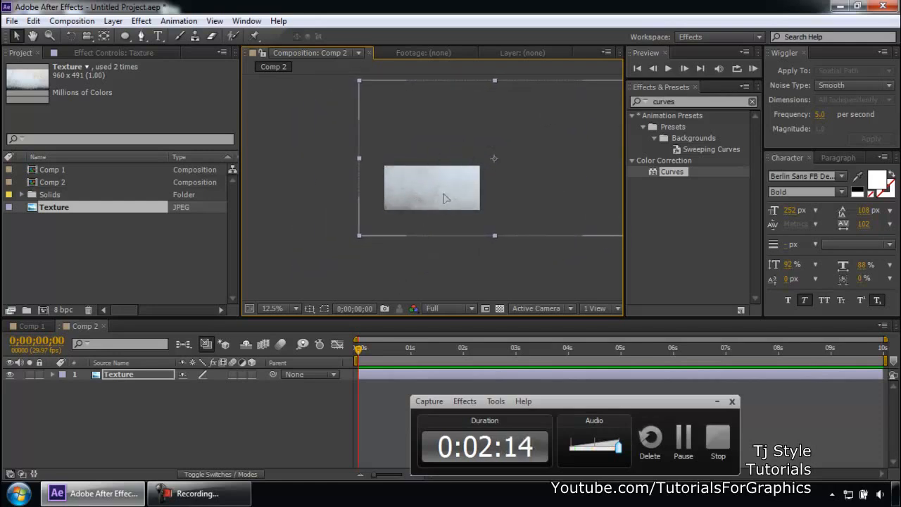
drag(444, 194, 380, 213)
key(space)
drag(488, 150, 440, 176)
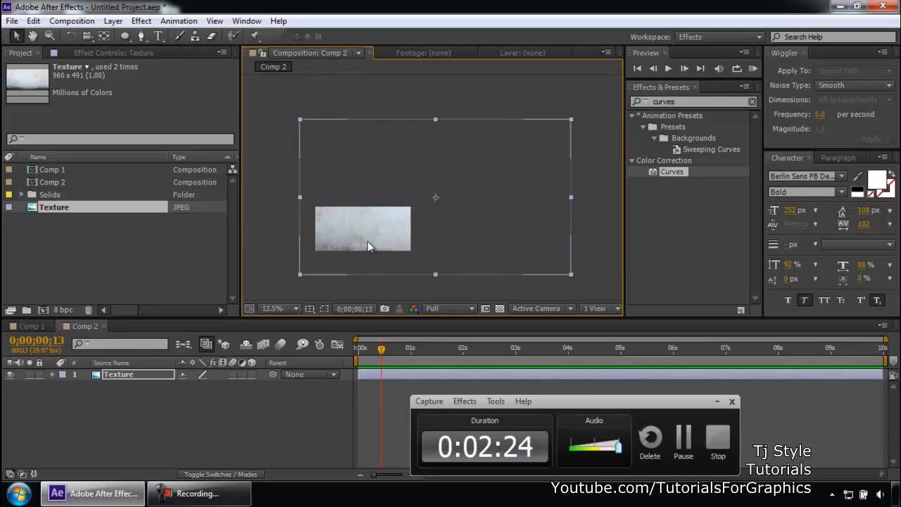
click(359, 348)
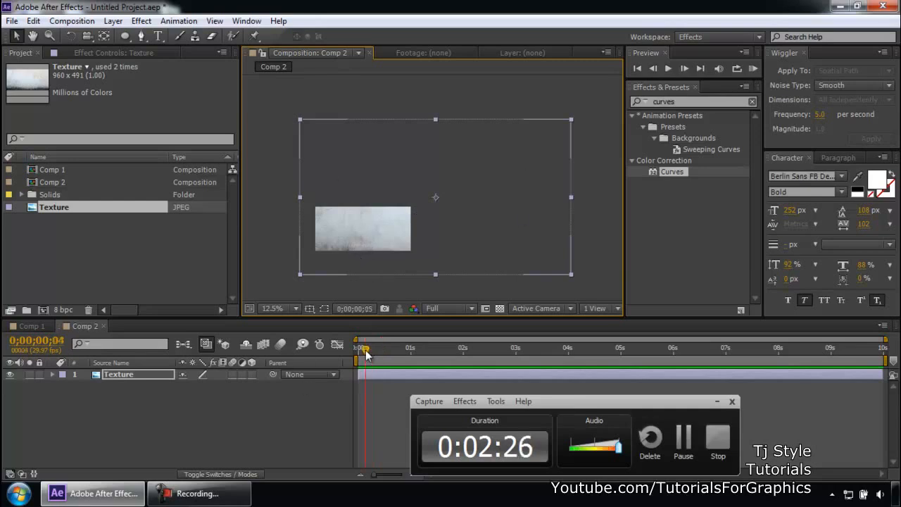
- Apply the Curves effect to the Texture layer
click(102, 440)
click(127, 377)
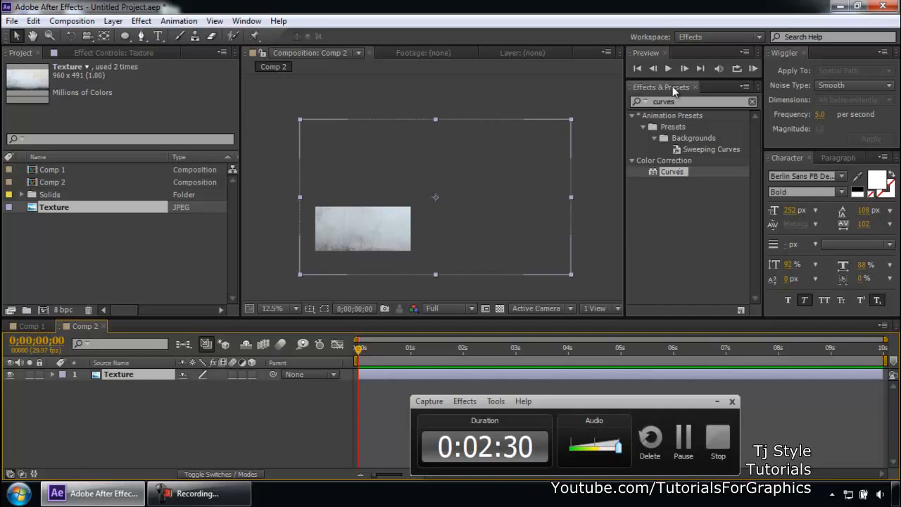
drag(675, 171, 134, 372)
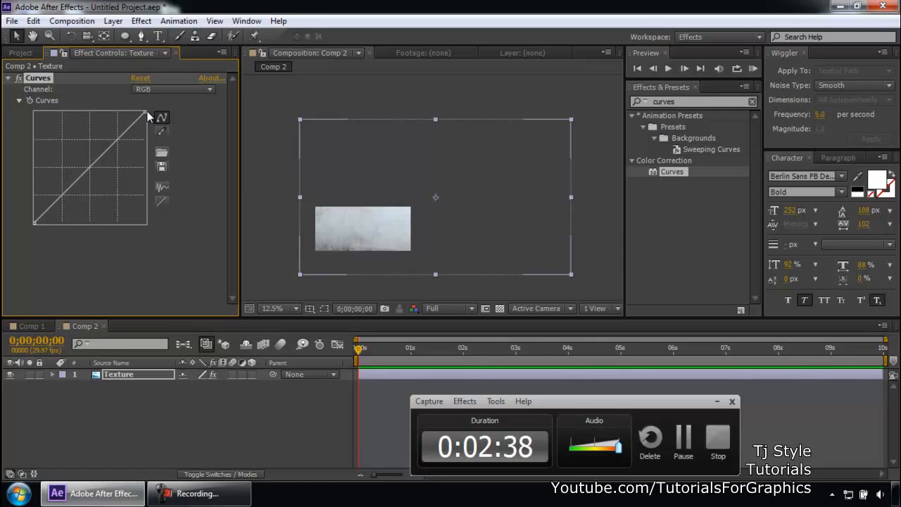
- Lower the RGB curve's top point to darken the texture and reposition the layer in the frame
drag(145, 113, 161, 167)
scroll(349, 237, up, 1)
drag(350, 237, 489, 174)
scroll(489, 173, up, 1)
scroll(476, 199, down, 1)
drag(475, 207, 484, 183)
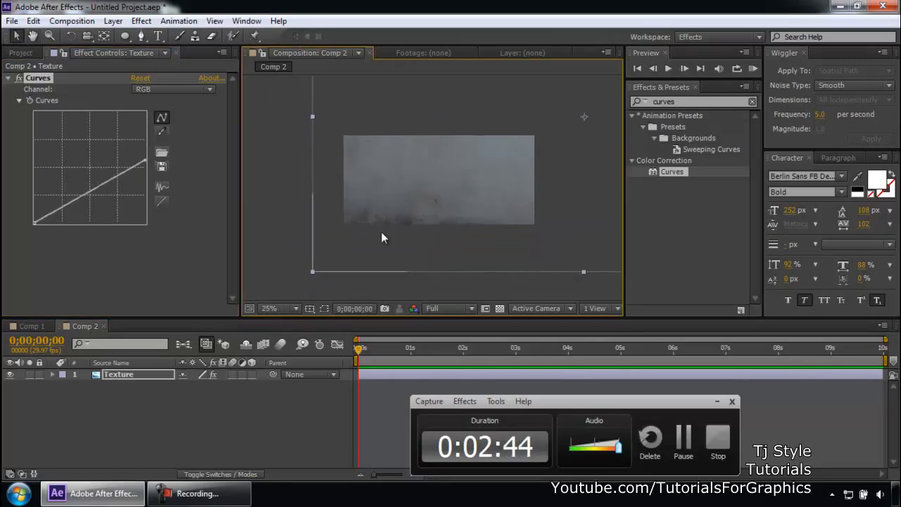
- Switch the Curves channel to Red and bend the red curve upward
click(167, 101)
click(169, 89)
click(156, 117)
drag(107, 152, 84, 135)
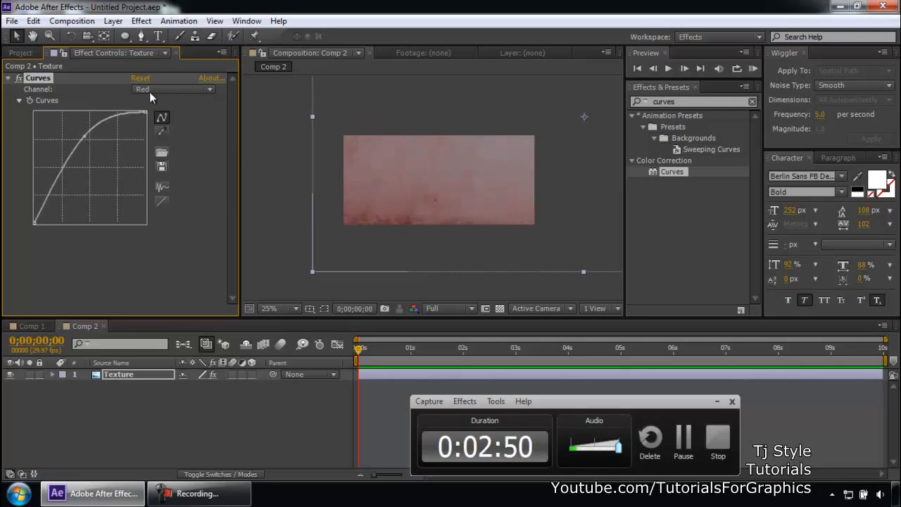
- Switch to the Green channel and bend its curve downward to deepen the red tint
click(173, 89)
click(149, 142)
drag(103, 153, 117, 170)
click(167, 91)
click(165, 133)
scroll(363, 194, up, 1)
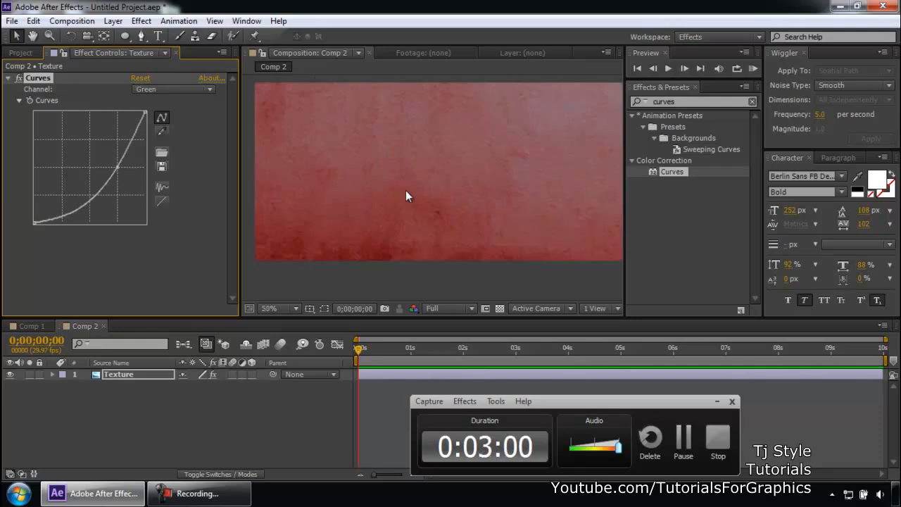
- Fine-tune the Blue, Red and Green channel curves with small point adjustments
click(161, 89)
click(158, 145)
drag(120, 166, 117, 171)
click(150, 90)
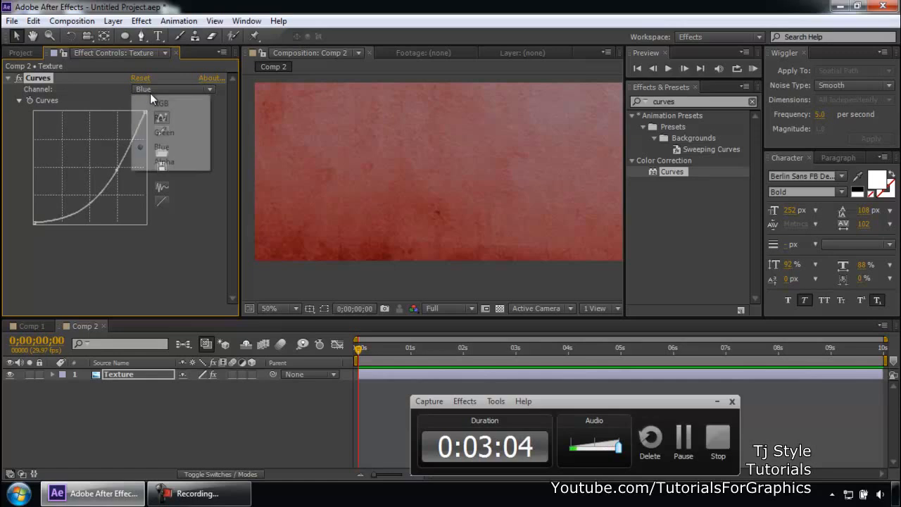
click(149, 118)
drag(83, 135, 78, 133)
click(172, 89)
click(181, 131)
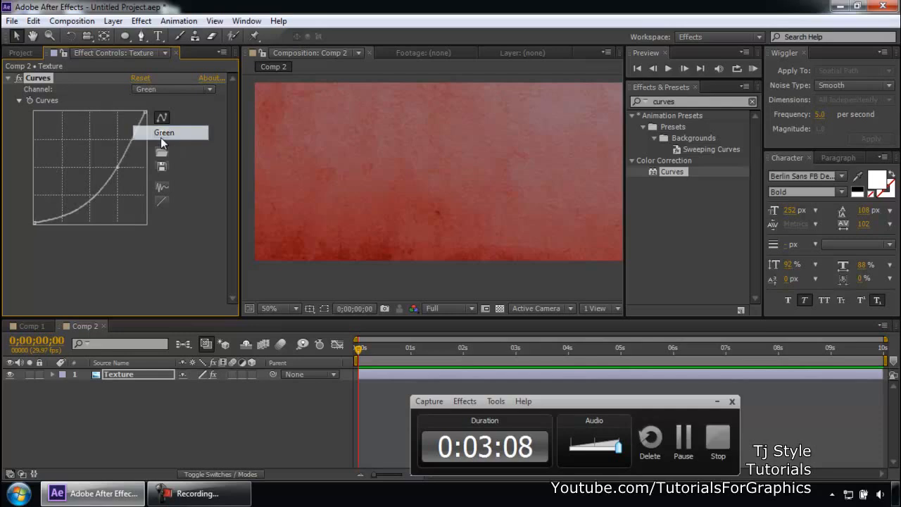
drag(123, 167, 119, 171)
- Create a text layer reading TJSTYLE over the texture with the Type tool
scroll(407, 179, down, 2)
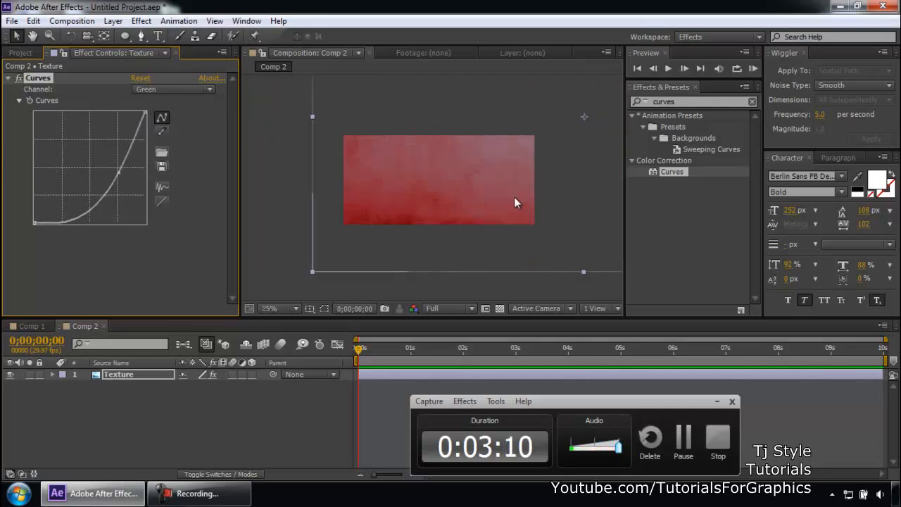
click(299, 176)
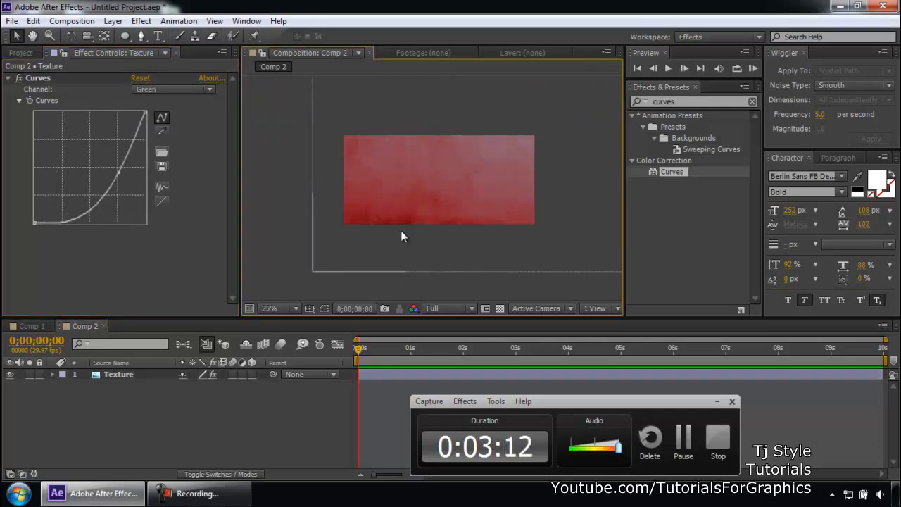
scroll(431, 192, up, 2)
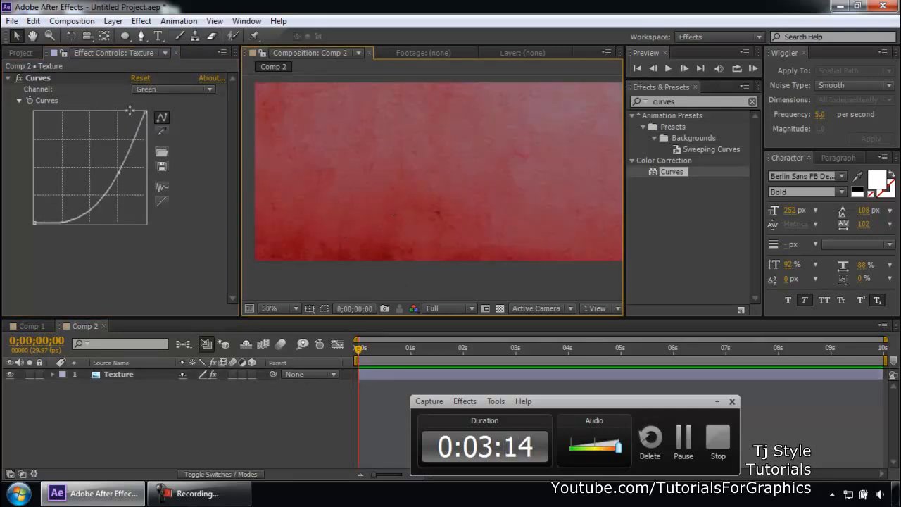
click(159, 38)
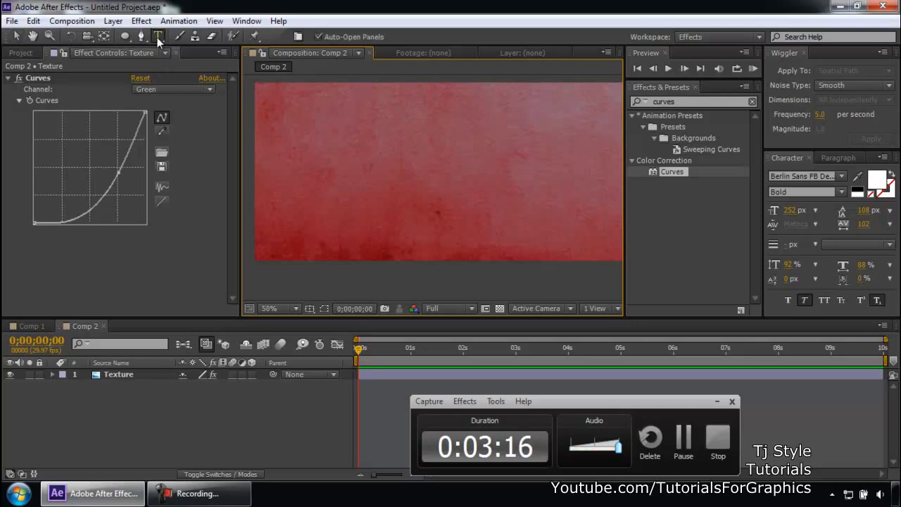
click(307, 230)
text(TJSTYLE)
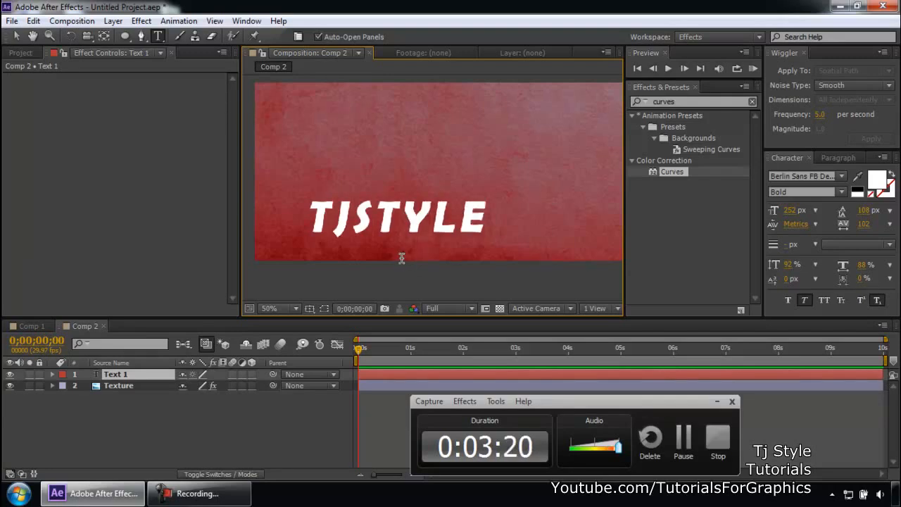
key(KP_Enter)
key(v)
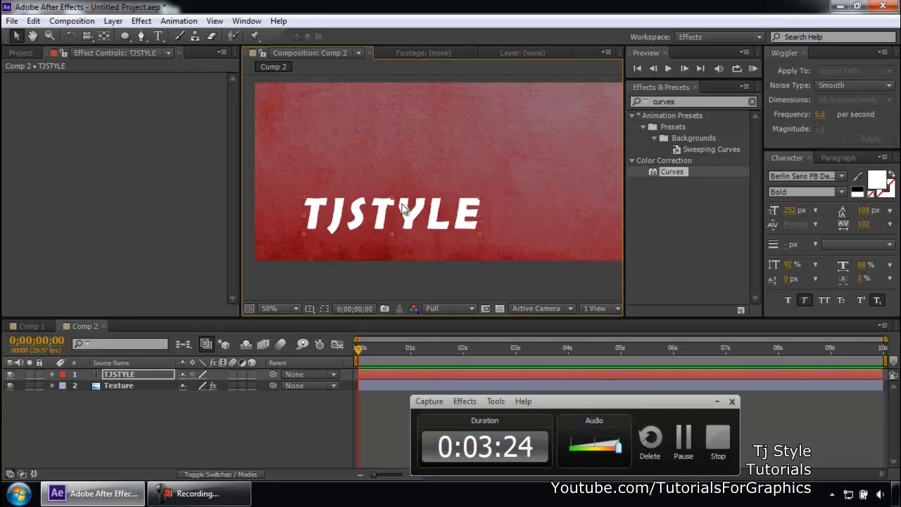
- Move the TJSTYLE text slightly to the right in the frame
scroll(431, 206, down, 2)
drag(423, 201, 450, 202)
key(space)
key(v)
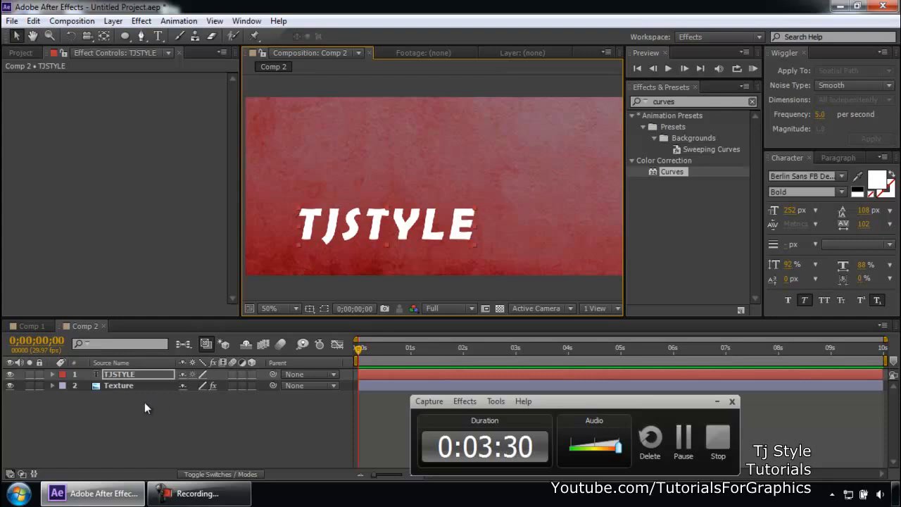
click(143, 421)
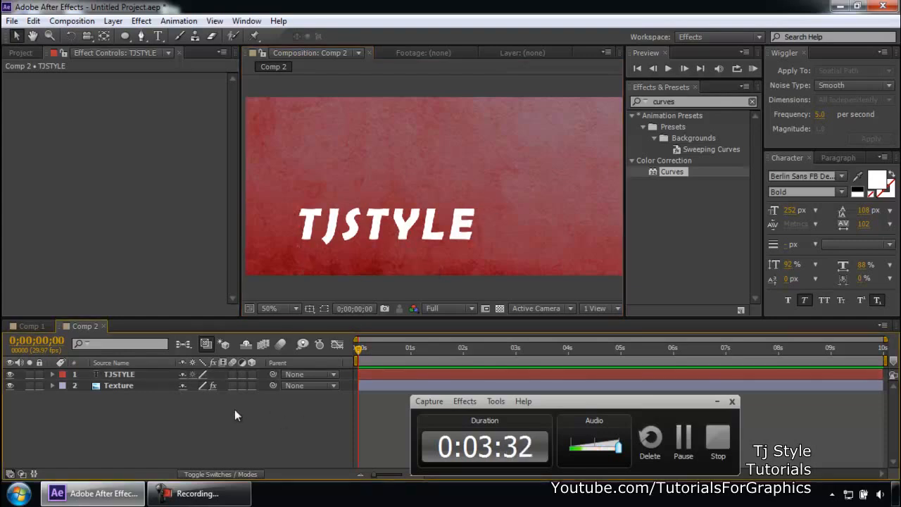
right_click(150, 417)
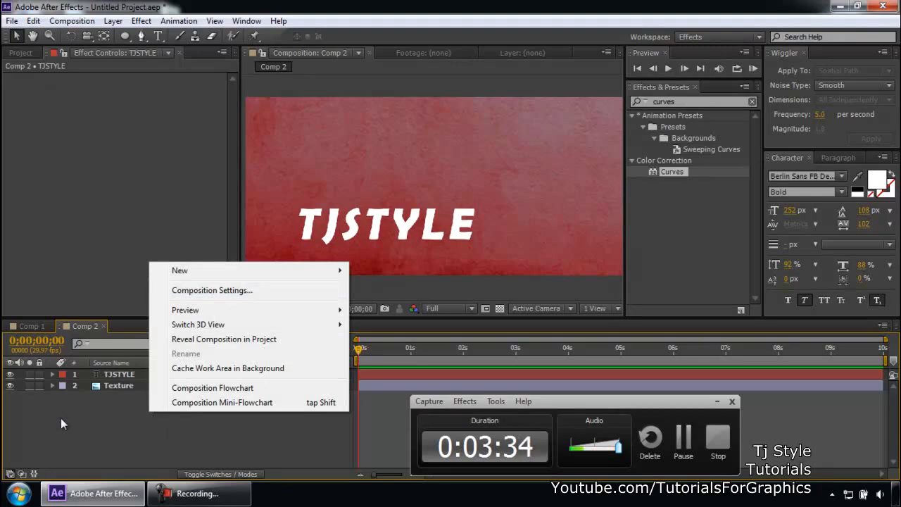
click(107, 416)
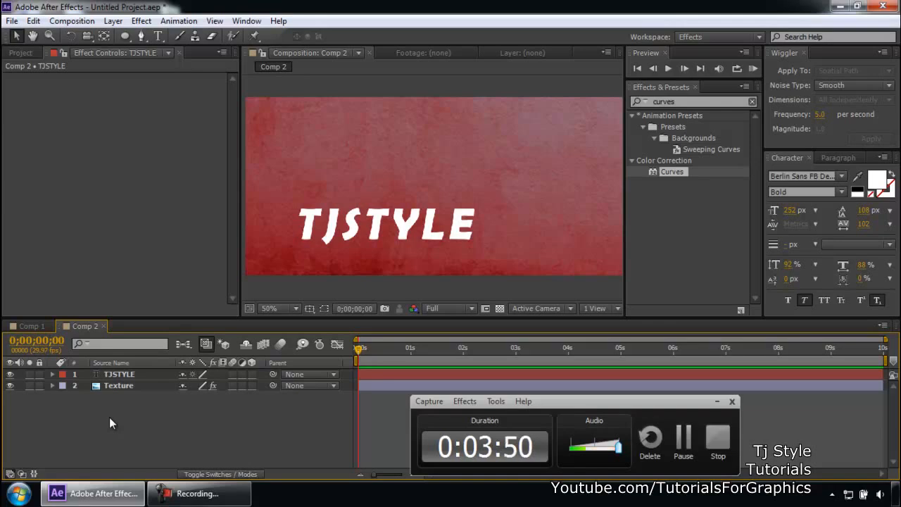
- Add a new two-node camera layer with the 50mm preset to Comp 2
right_click(109, 417)
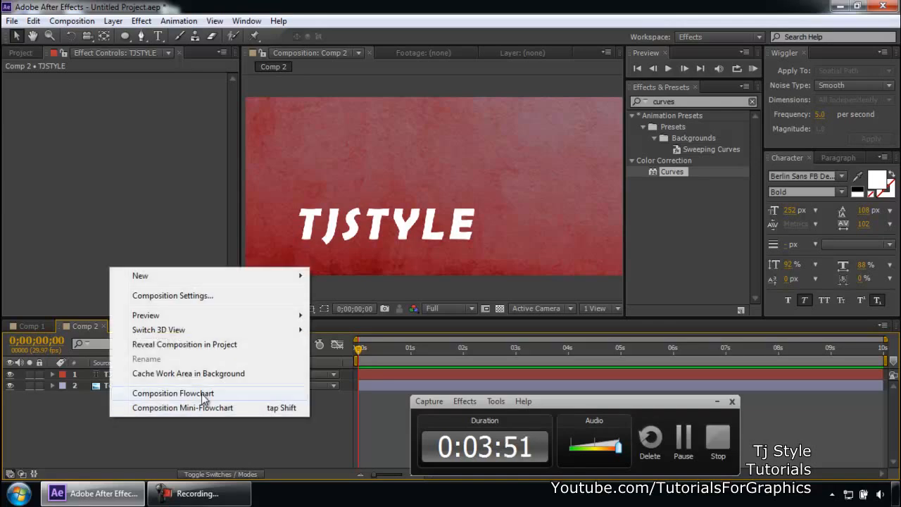
right_click(159, 456)
mouse_move(348, 314)
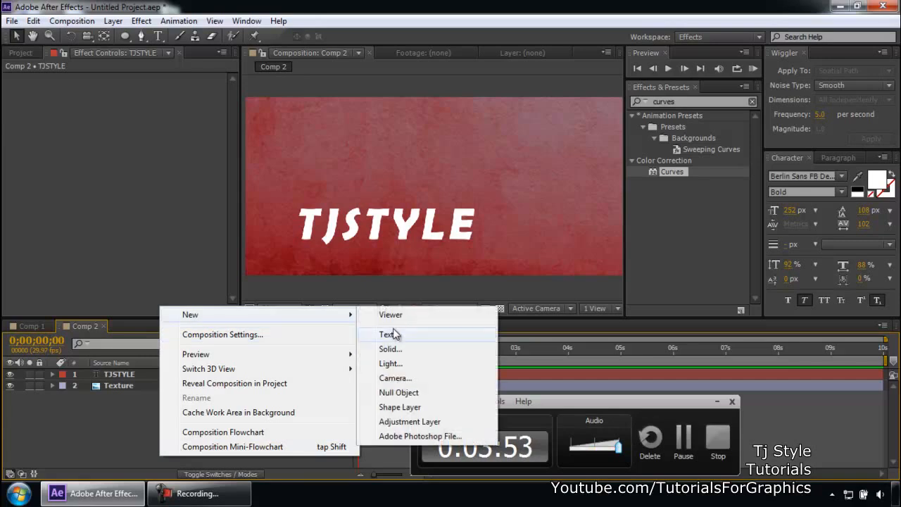
click(391, 378)
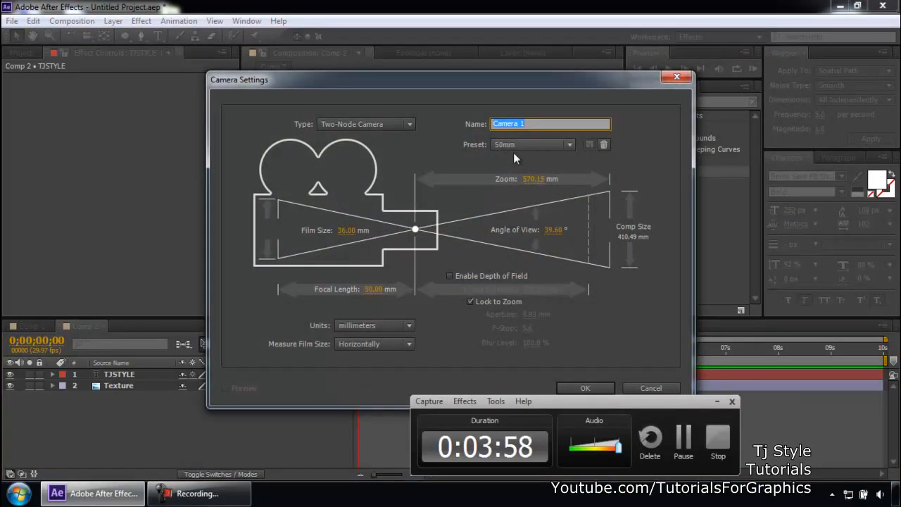
drag(485, 79, 422, 31)
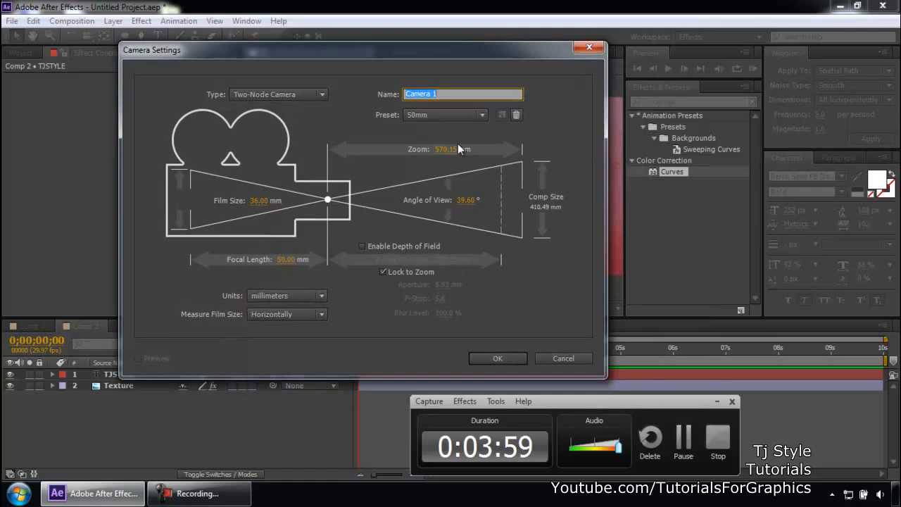
click(479, 359)
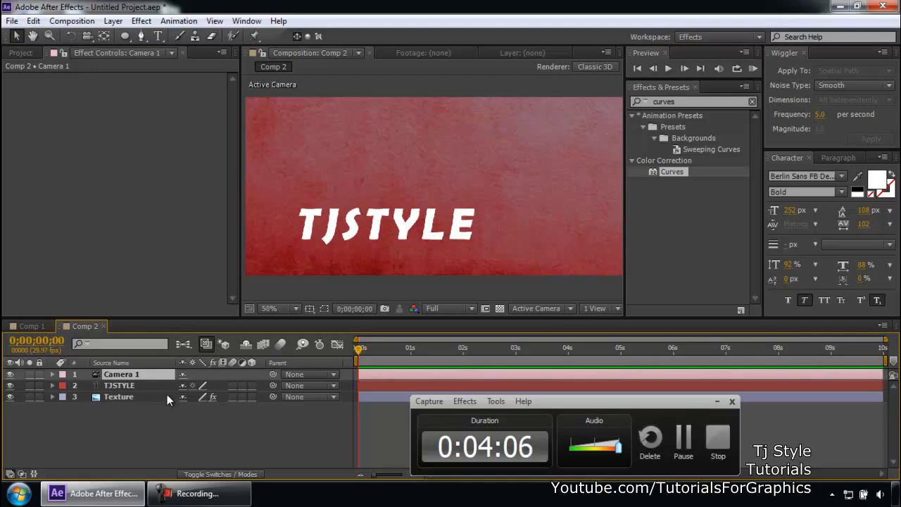
- Collapse the Texture layer's Curves effect and turn on 3D for the TJSTYLE and Texture layers
click(131, 386)
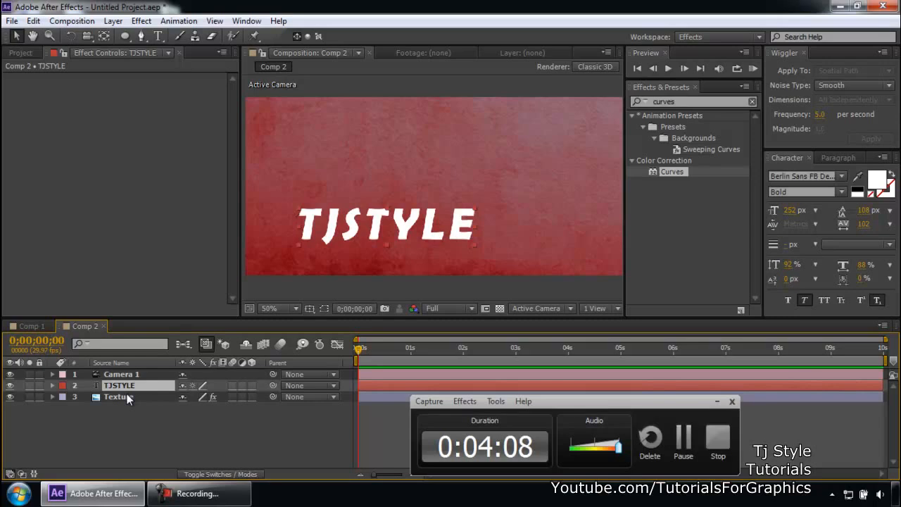
click(126, 395)
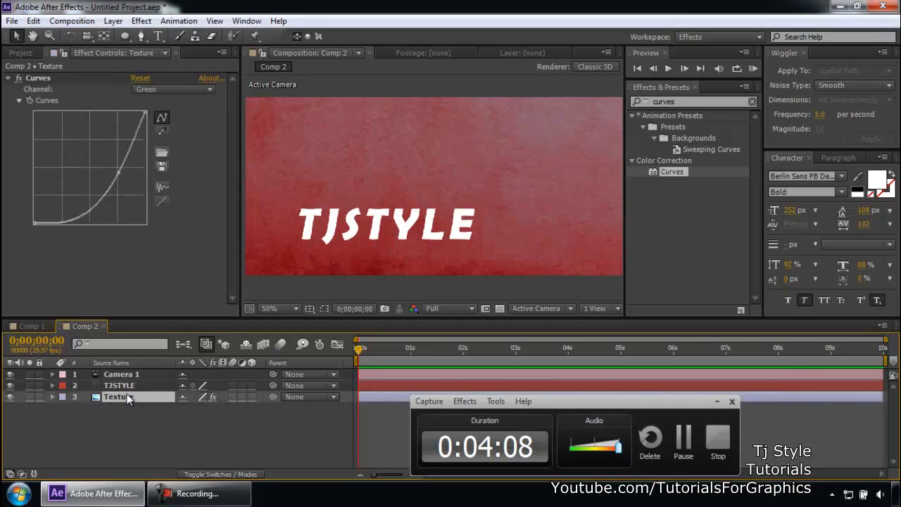
click(9, 79)
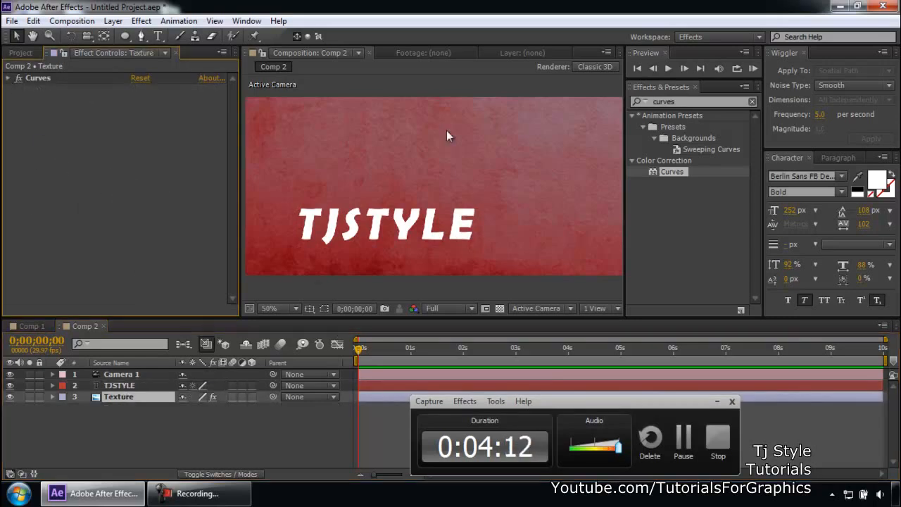
scroll(446, 131, down, 2)
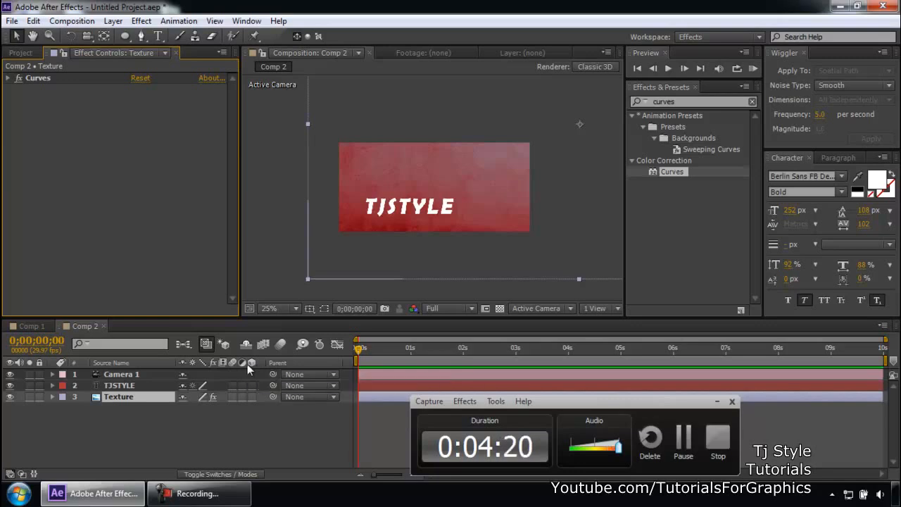
click(252, 385)
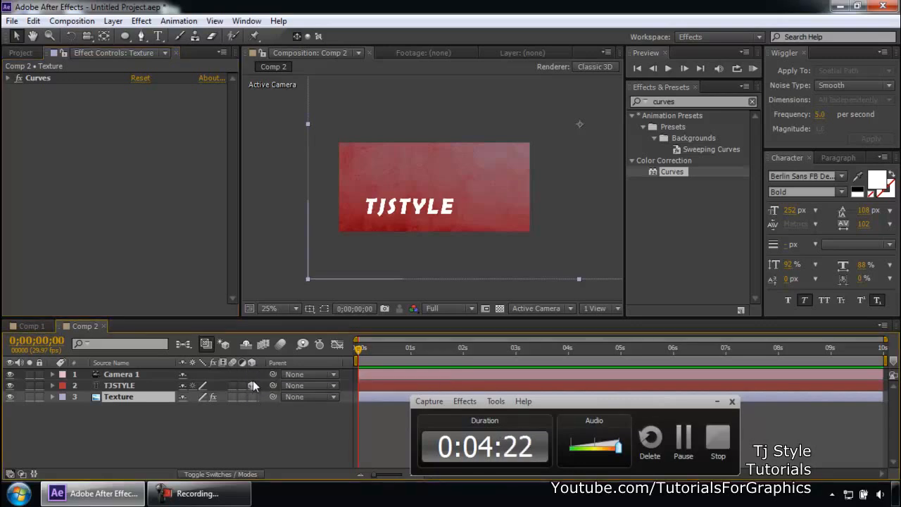
click(252, 395)
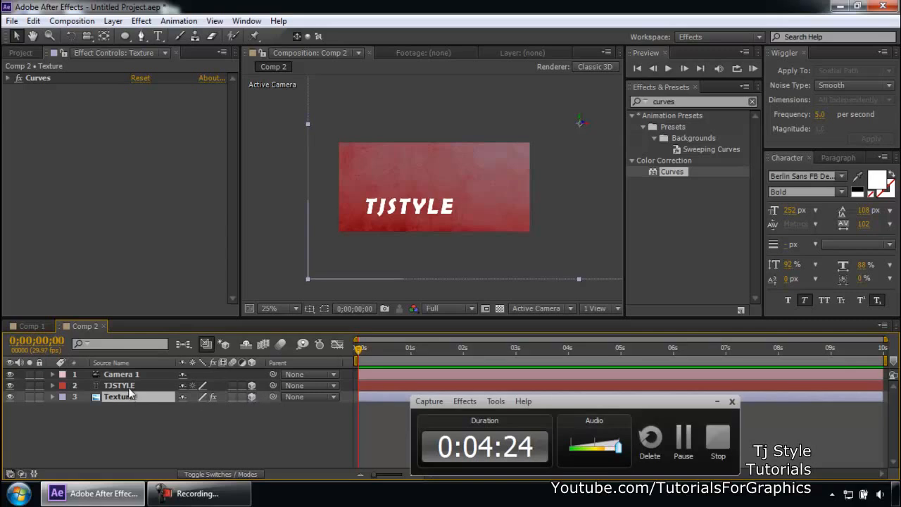
- Orbit the view with the Unified Camera Tool, then undo the orbit
click(216, 475)
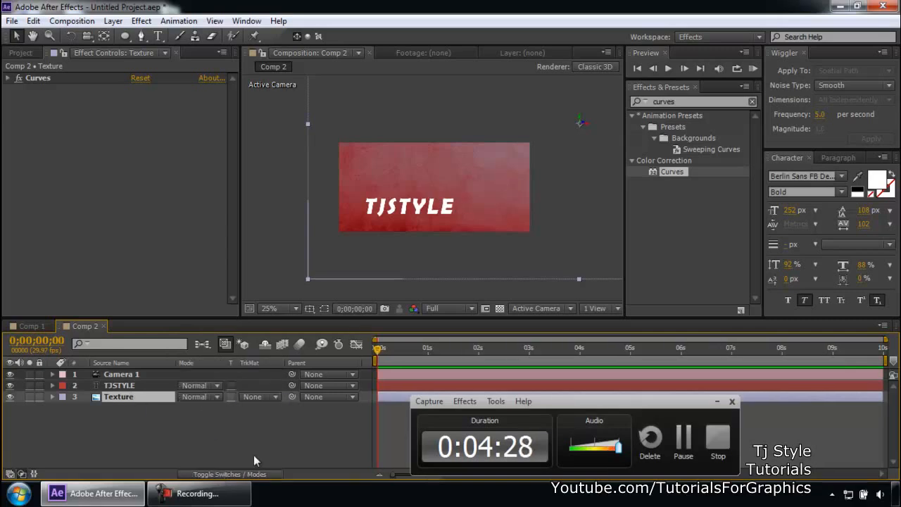
click(220, 474)
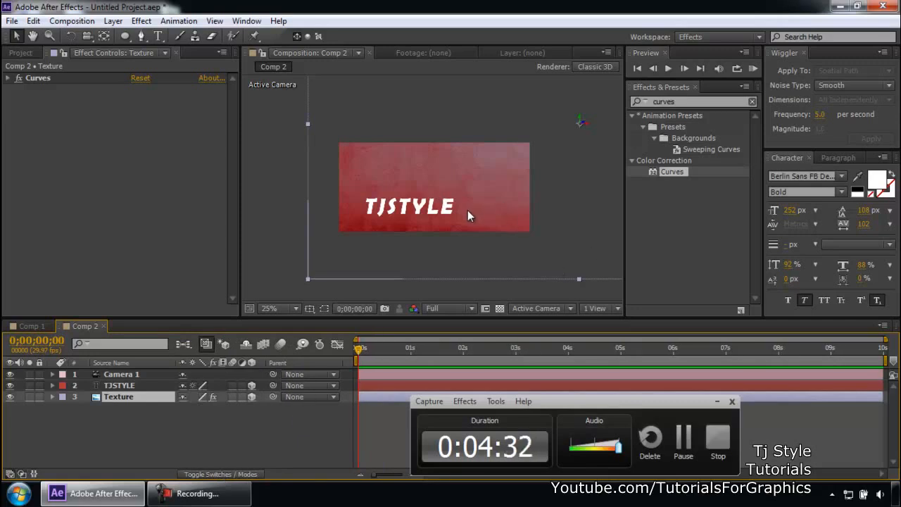
key(c)
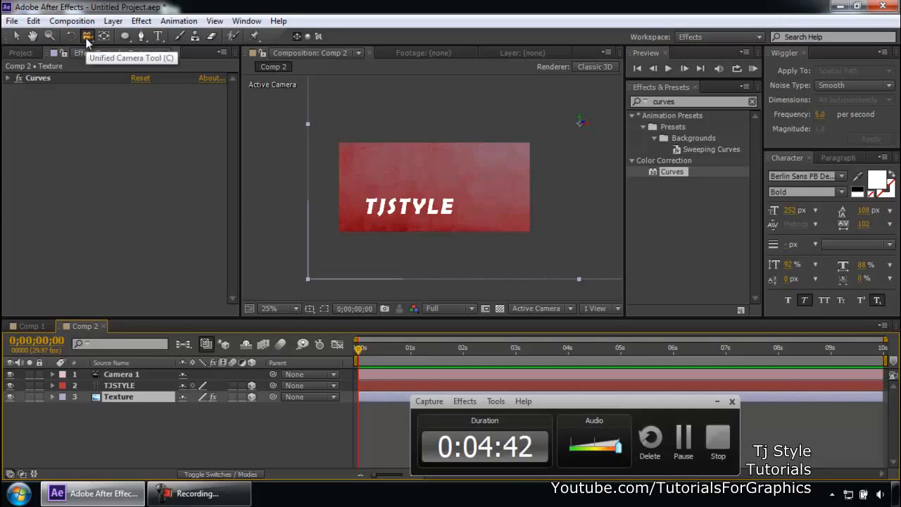
click(392, 200)
drag(392, 200, 411, 199)
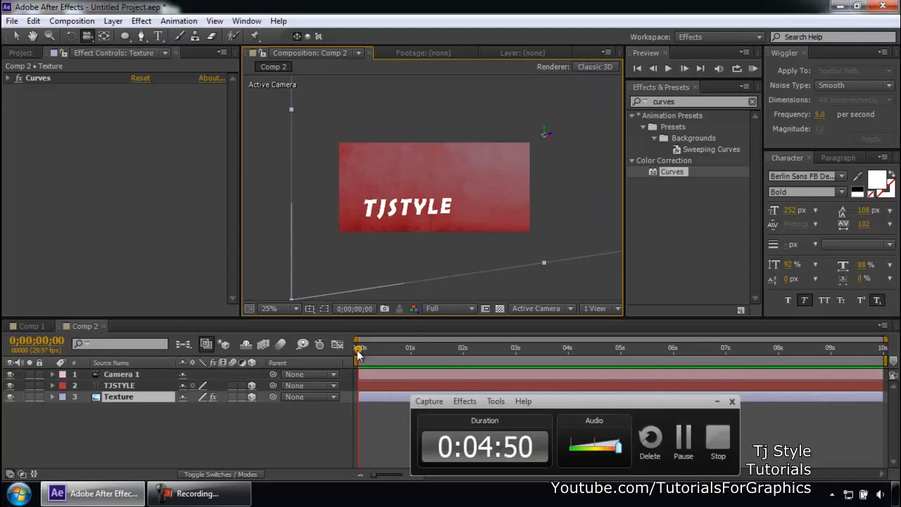
key(ctrl+z)
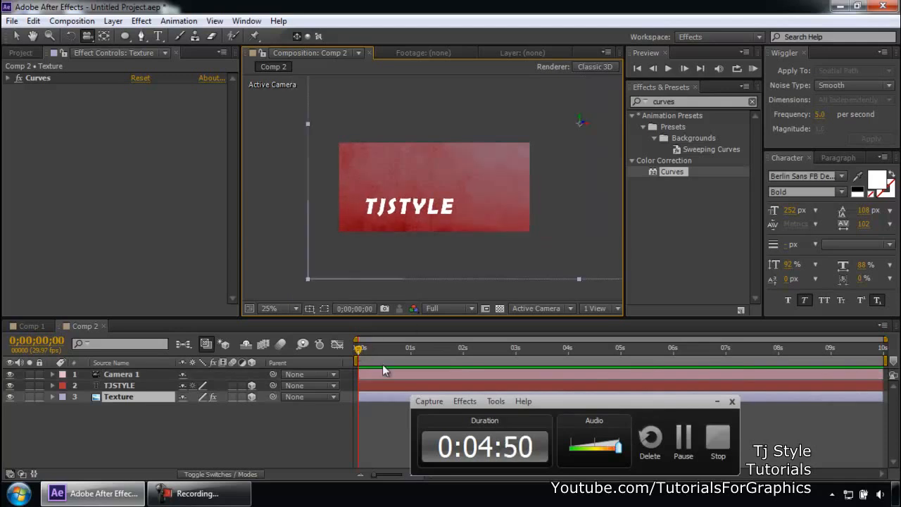
- Select all three layers and shift them to start about one second into the timeline
click(709, 400)
drag(208, 436, 128, 376)
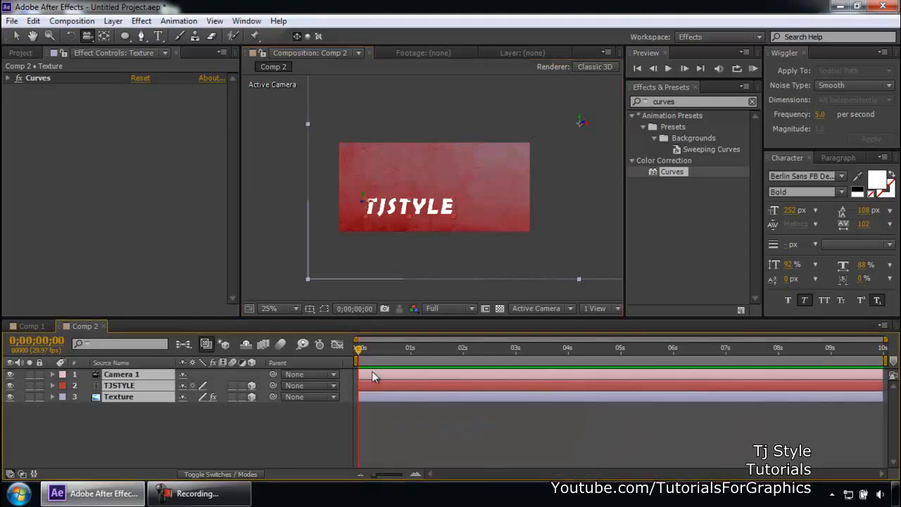
drag(372, 372, 412, 377)
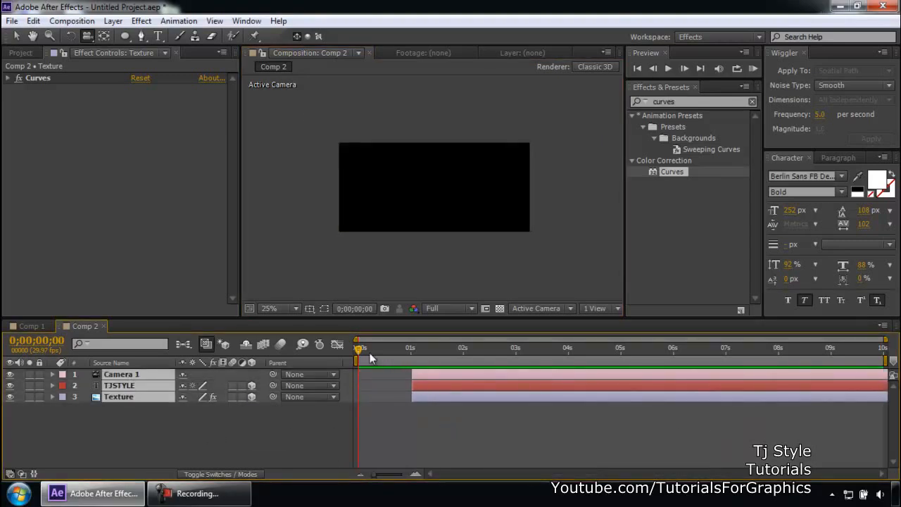
- Set the current time to 0;00;01;01 and orbit the camera slightly with the Unified Camera Tool
click(389, 437)
drag(360, 359, 417, 345)
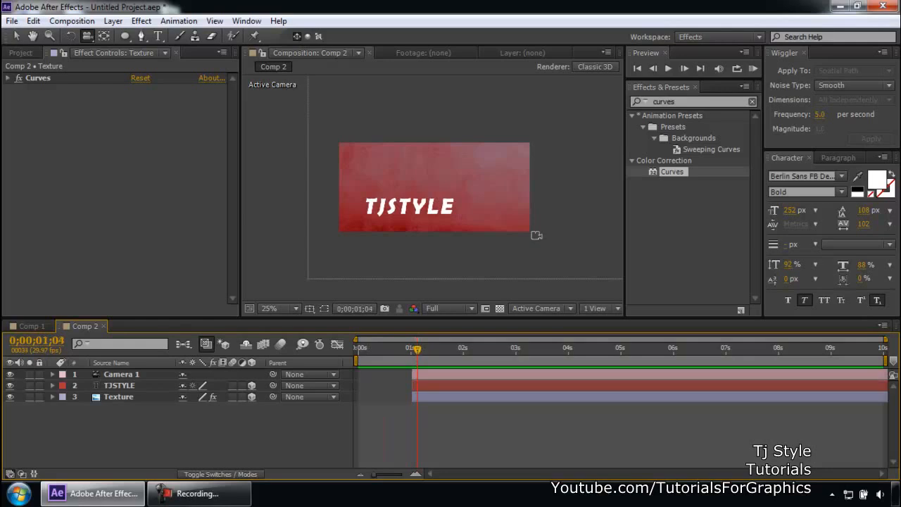
click(413, 348)
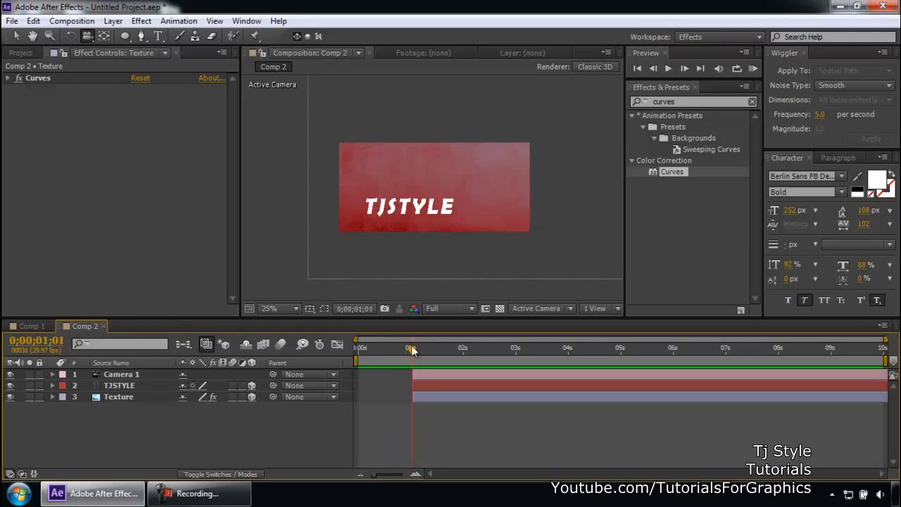
scroll(433, 190, up, 1)
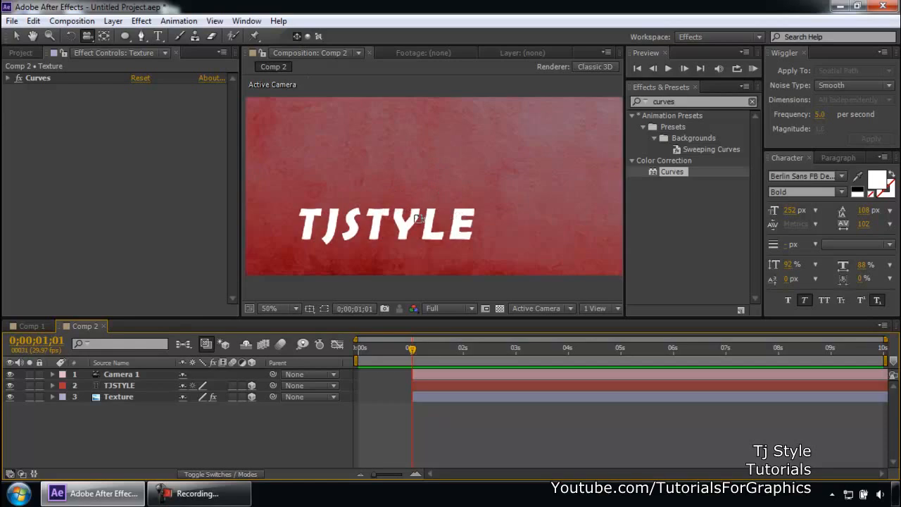
drag(412, 216, 441, 199)
scroll(455, 211, down, 1)
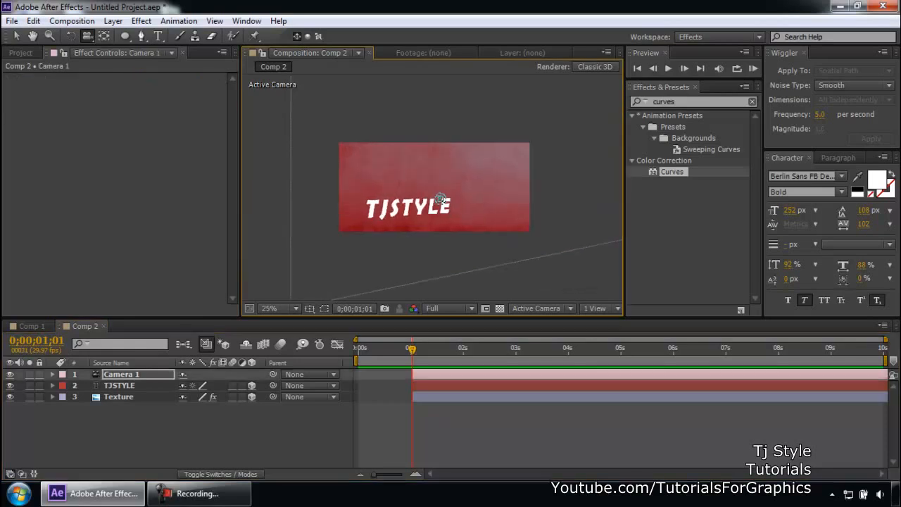
scroll(432, 188, down, 1)
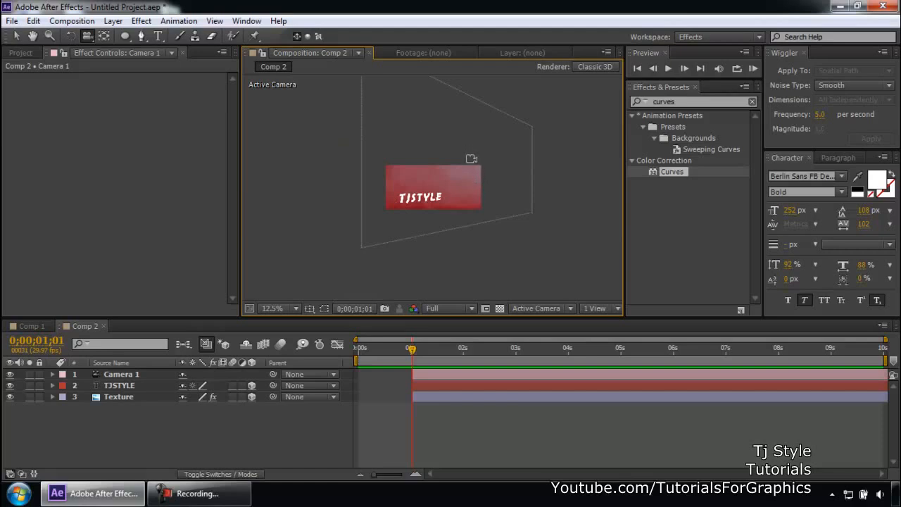
scroll(484, 184, up, 1)
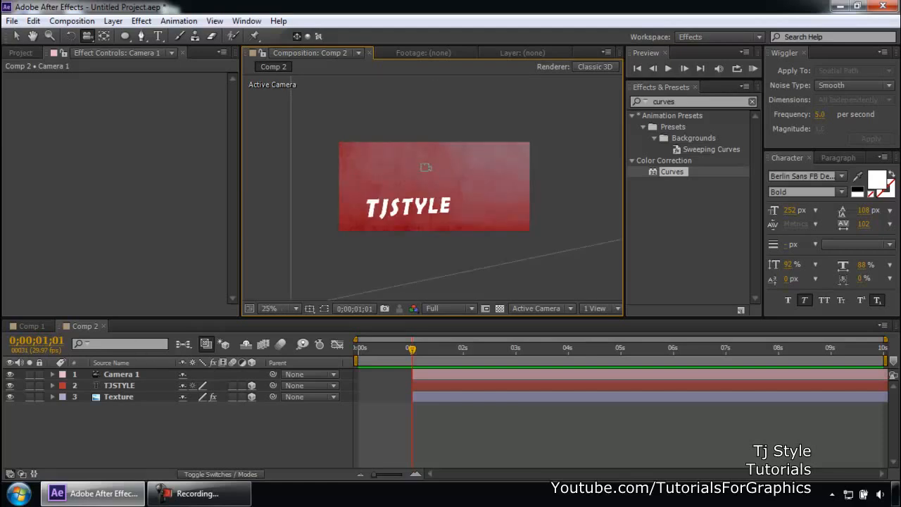
scroll(426, 165, down, 1)
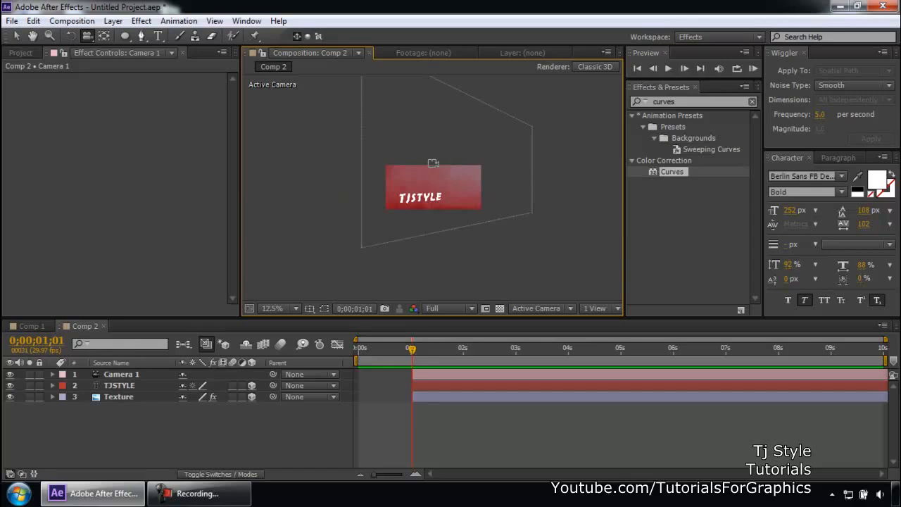
scroll(431, 160, up, 2)
scroll(424, 162, down, 1)
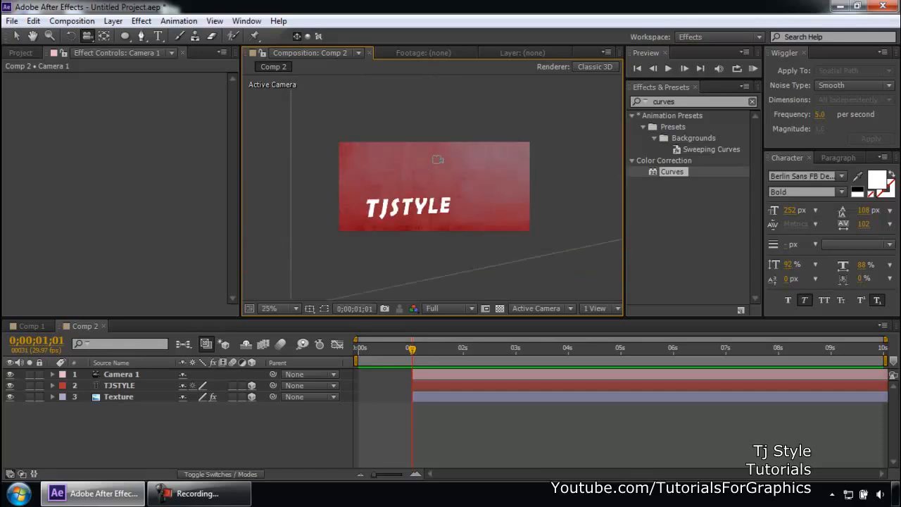
click(132, 377)
click(129, 426)
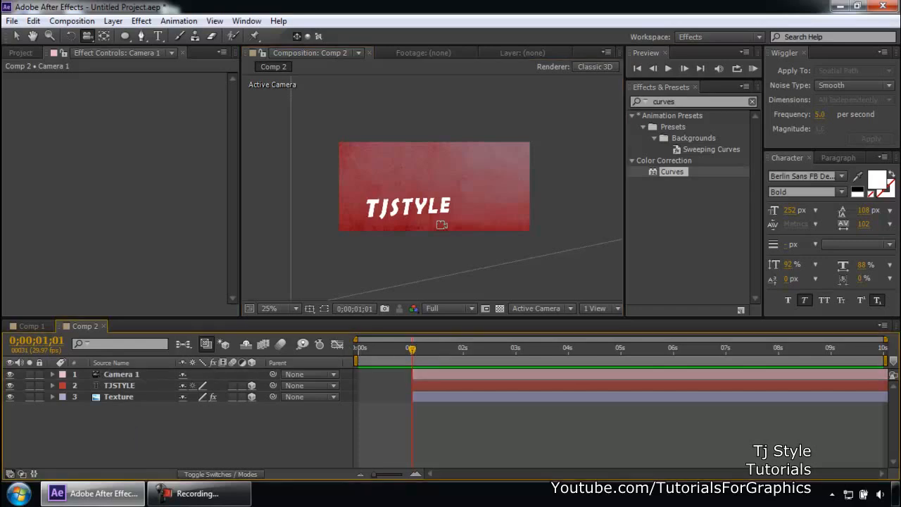
click(199, 493)
click(183, 436)
right_click(161, 440)
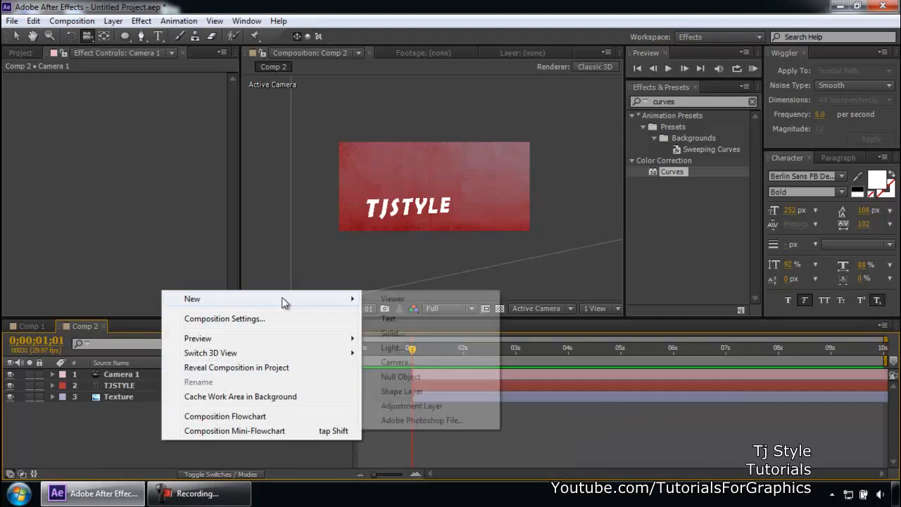
click(131, 421)
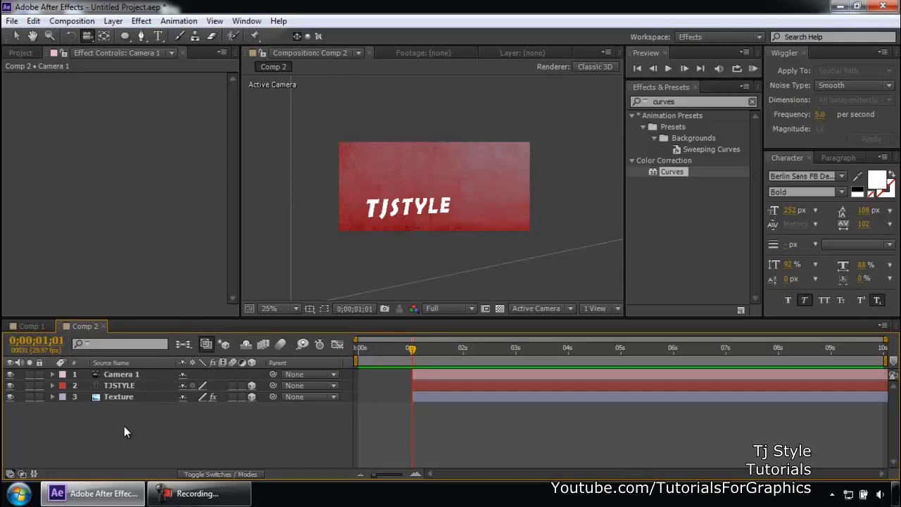
- Add a new Null Object layer to Comp 2
right_click(125, 426)
mouse_move(238, 286)
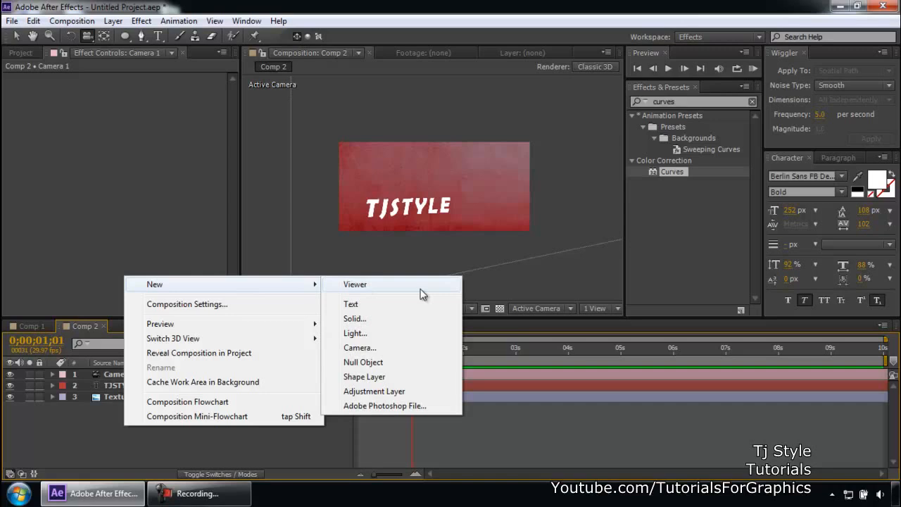
click(378, 363)
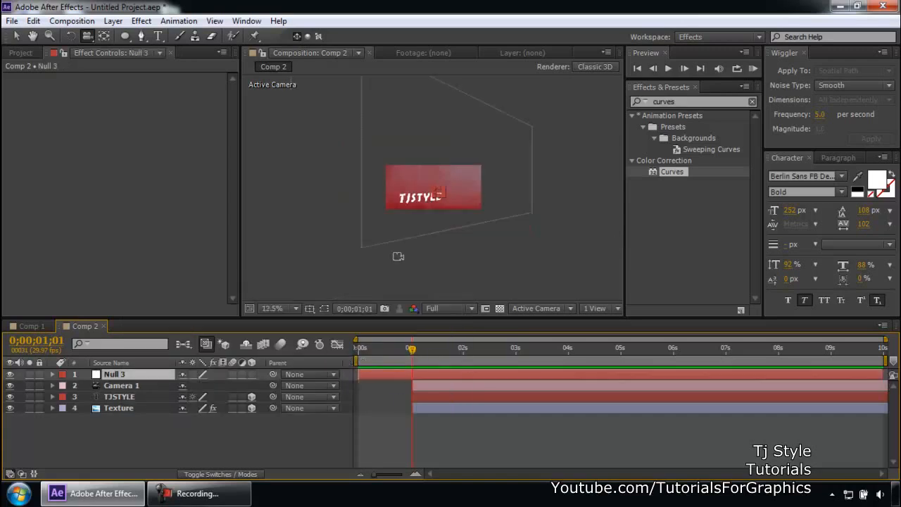
- Move the null object up and slightly left, above the end of the TJSTYLE text
scroll(462, 210, up, 2)
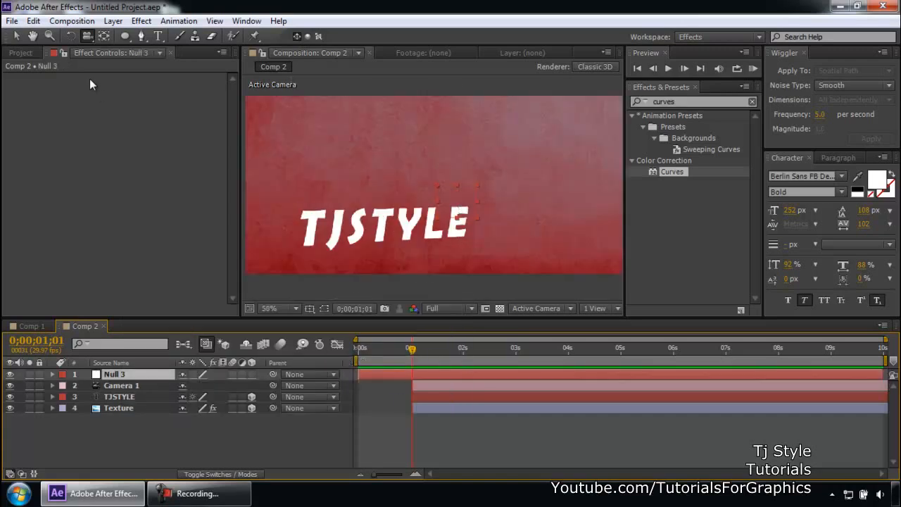
click(16, 36)
drag(464, 196, 443, 168)
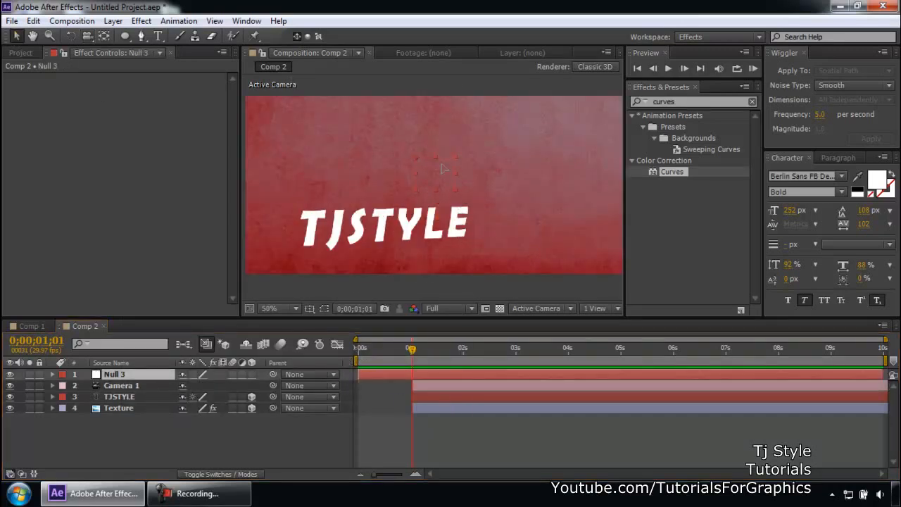
- Parent Camera 1 to the Null 3 layer
scroll(442, 164, down, 2)
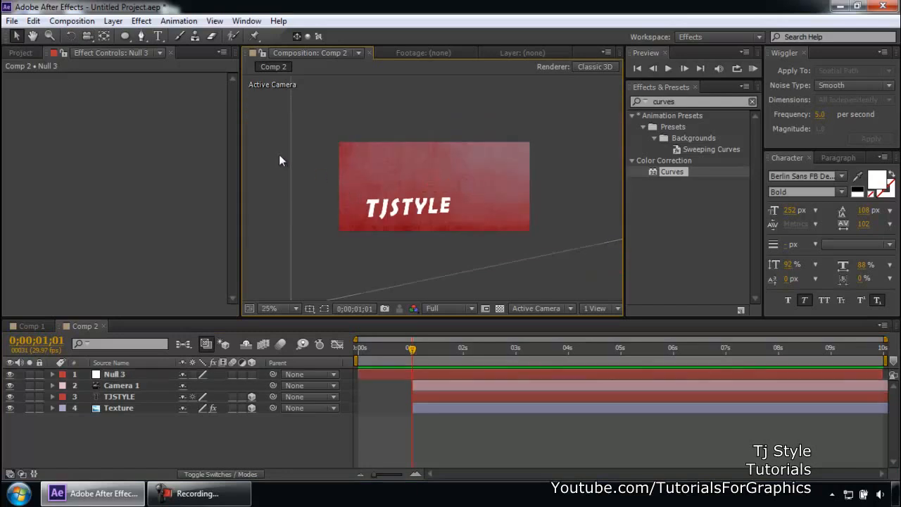
click(144, 384)
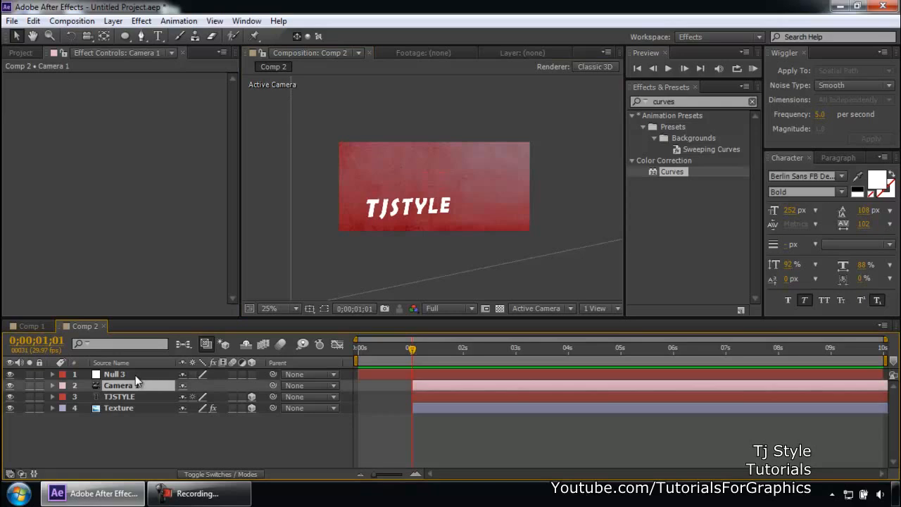
click(135, 375)
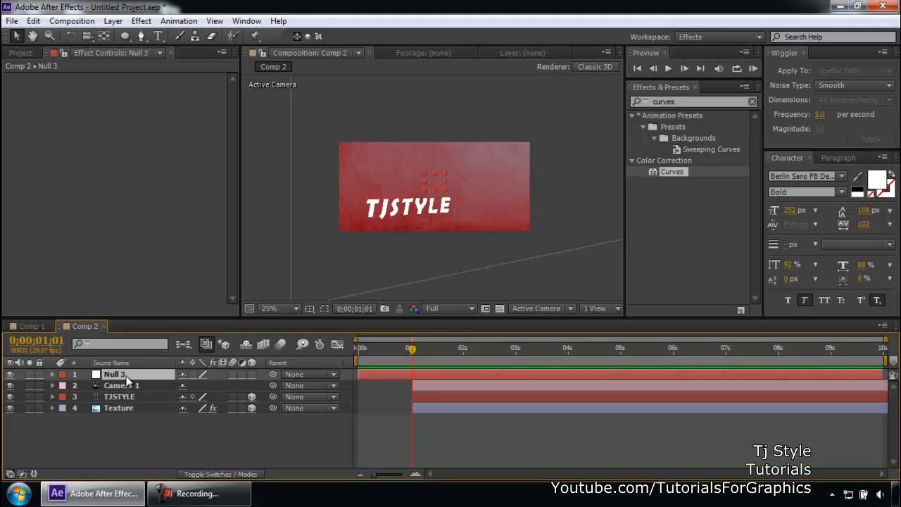
click(216, 491)
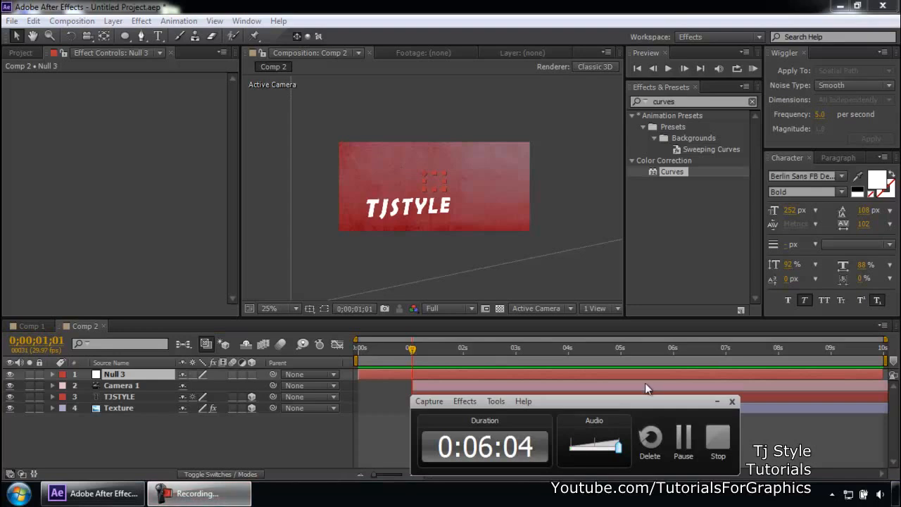
click(715, 402)
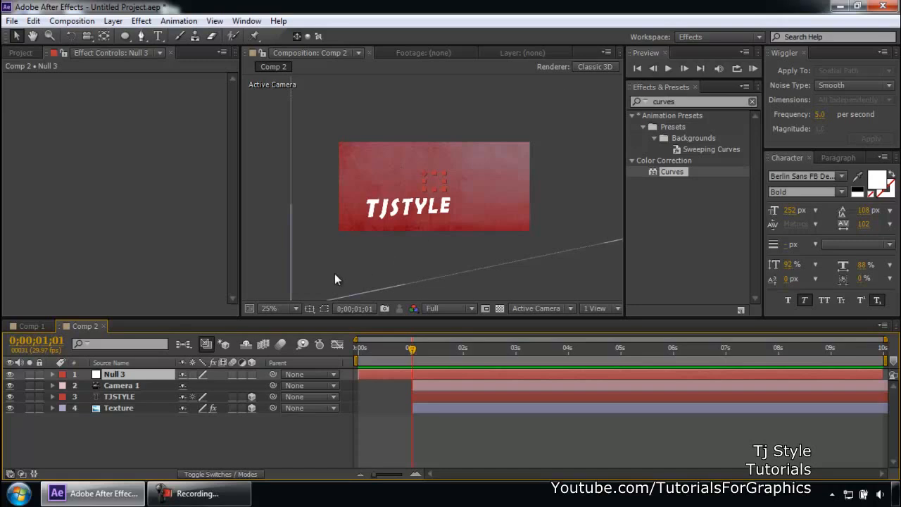
click(121, 386)
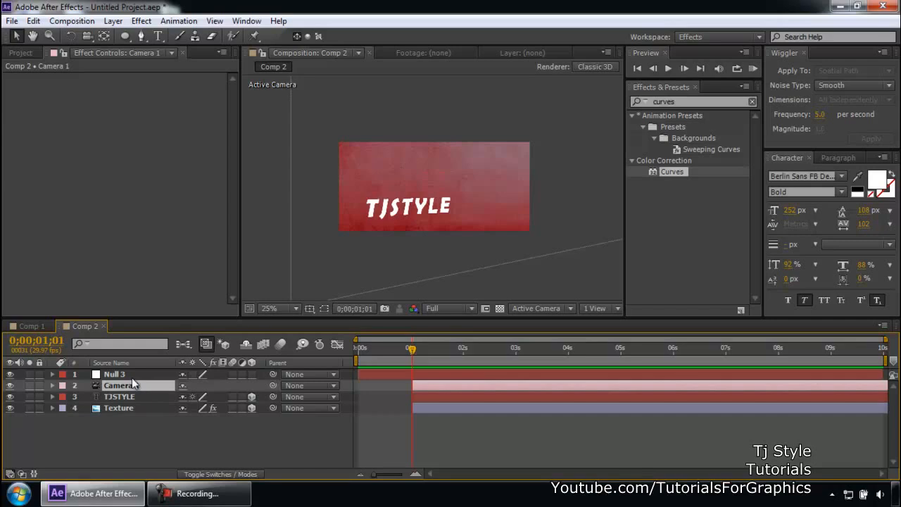
drag(247, 383, 119, 377)
key(Return)
click(141, 373)
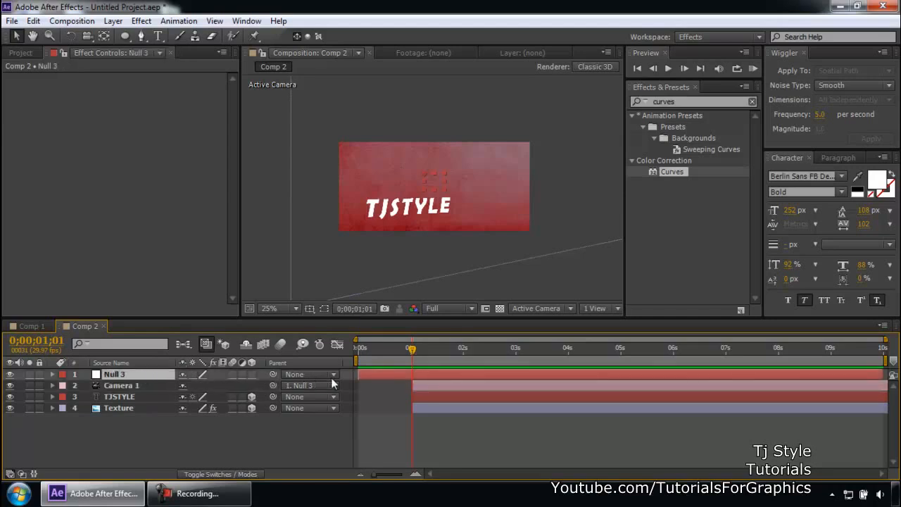
- Shift the Null 3 layer so it starts at about one second, aligned with the other layers
drag(429, 348, 392, 349)
click(324, 276)
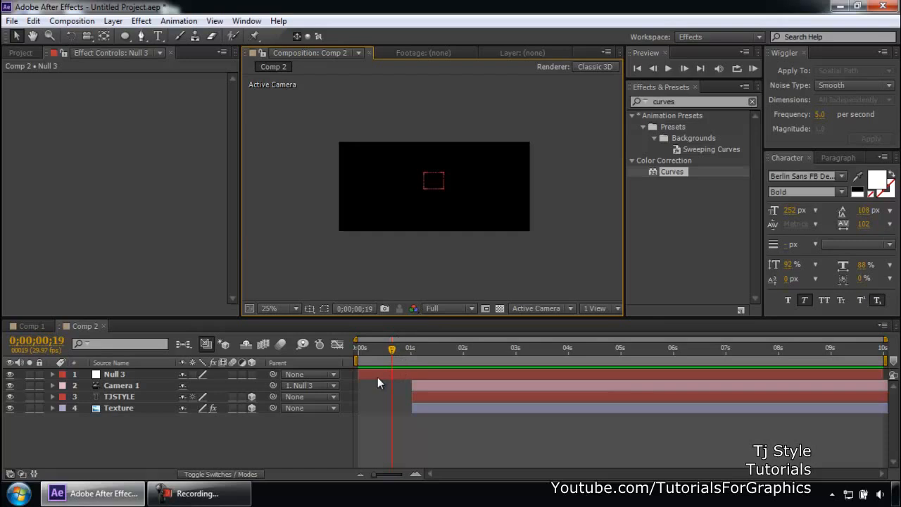
drag(360, 374, 412, 374)
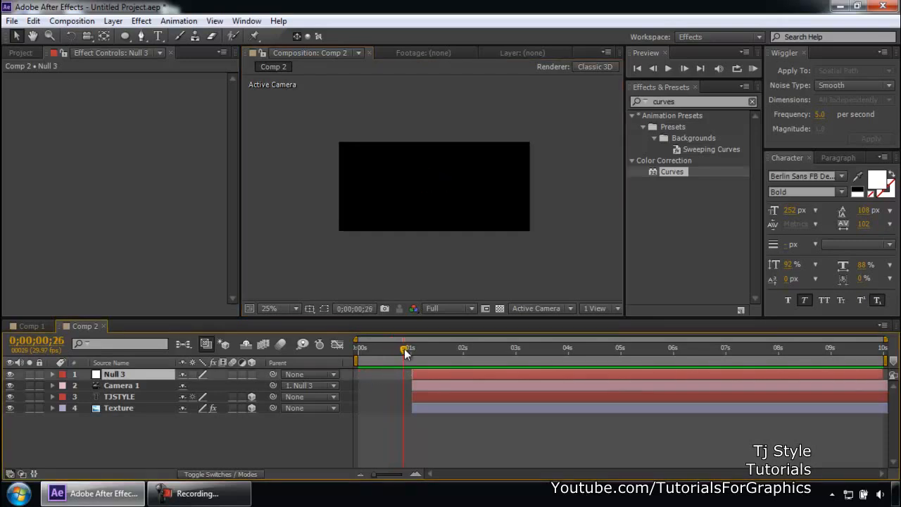
click(232, 495)
click(232, 496)
- At 0;00;01;01, set a Position keyframe on Camera 1
drag(403, 347, 409, 347)
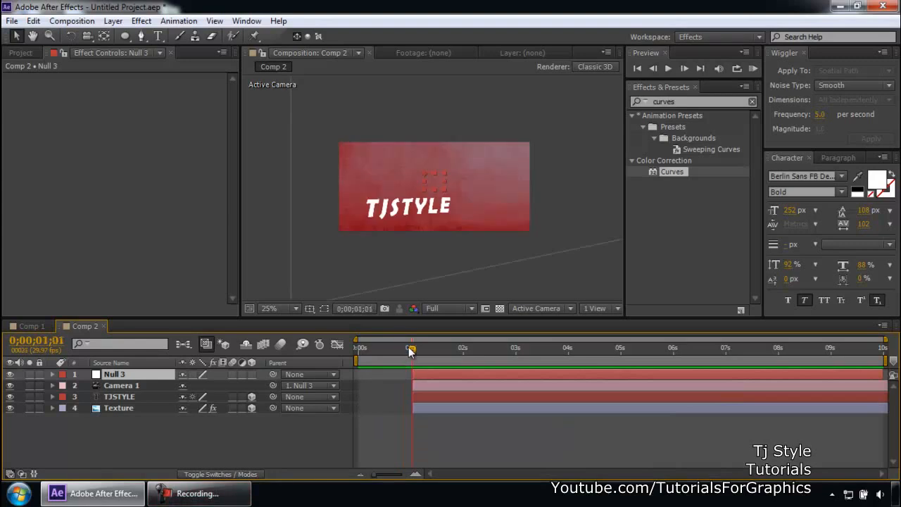
scroll(397, 219, up, 2)
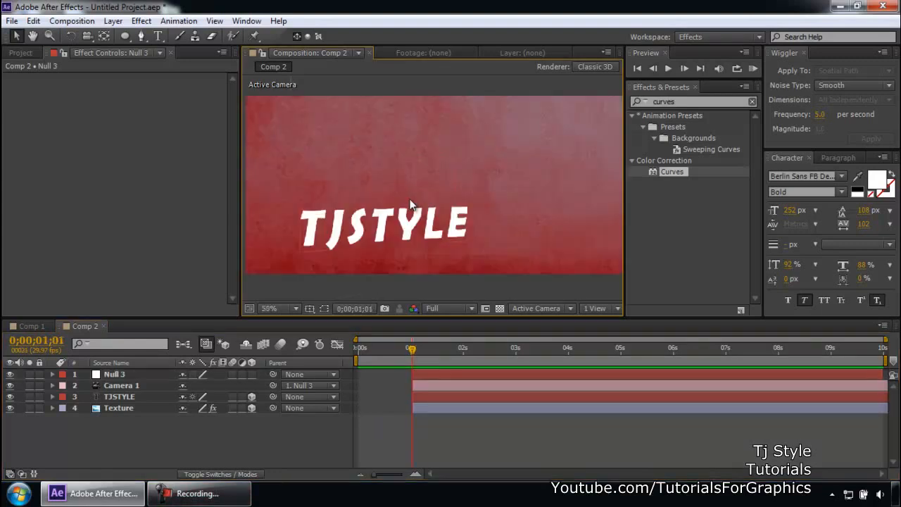
click(117, 395)
scroll(451, 202, down, 2)
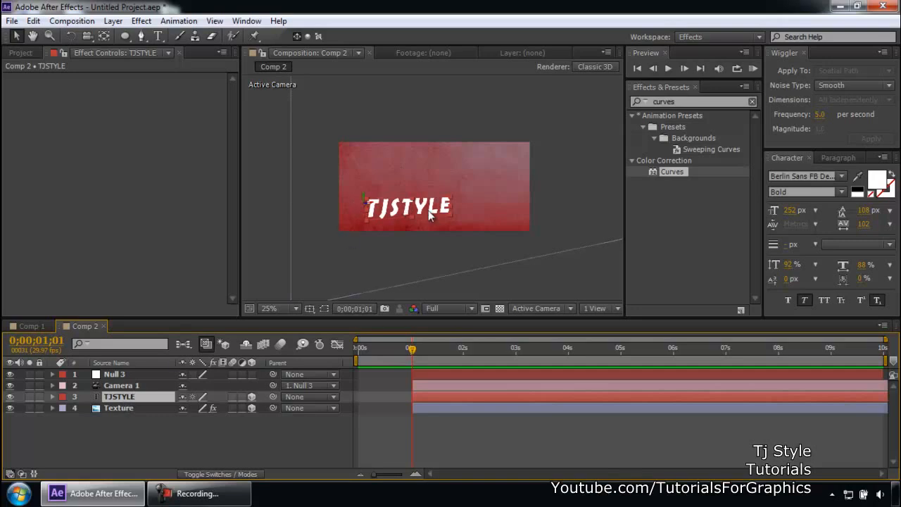
click(122, 386)
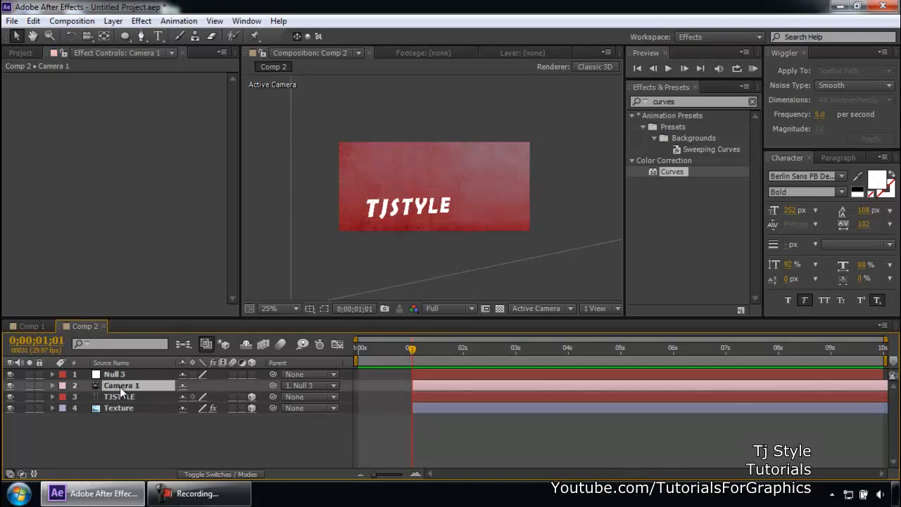
key(p)
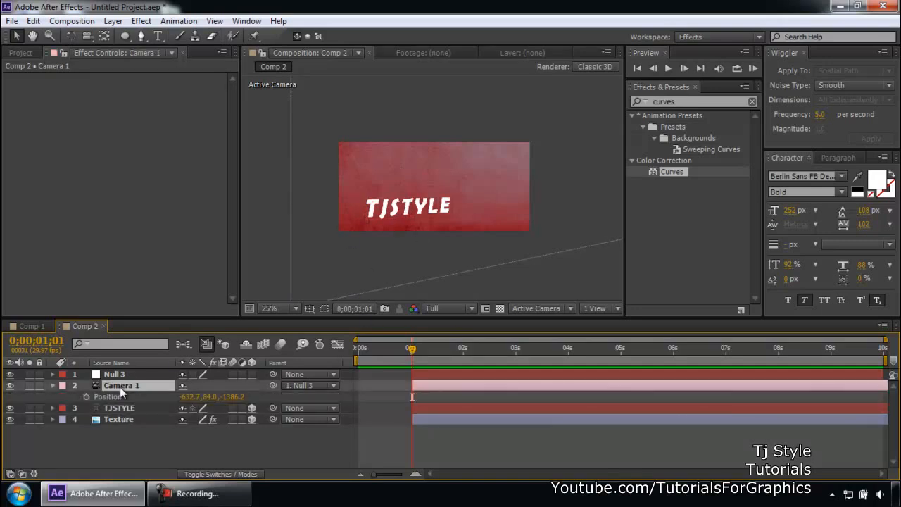
click(86, 396)
- At 0;00;02;14, orbit the camera with the Unified Camera Tool to add a second Position keyframe
drag(415, 358, 480, 360)
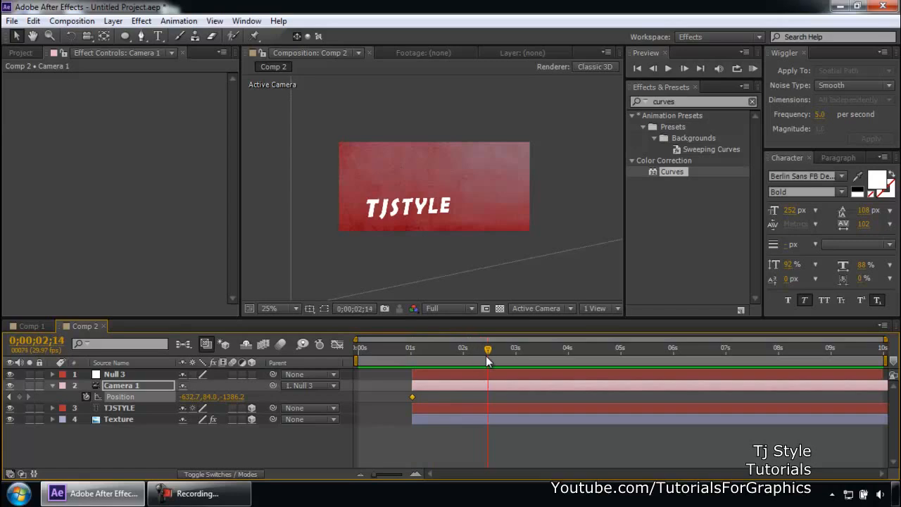
key(c)
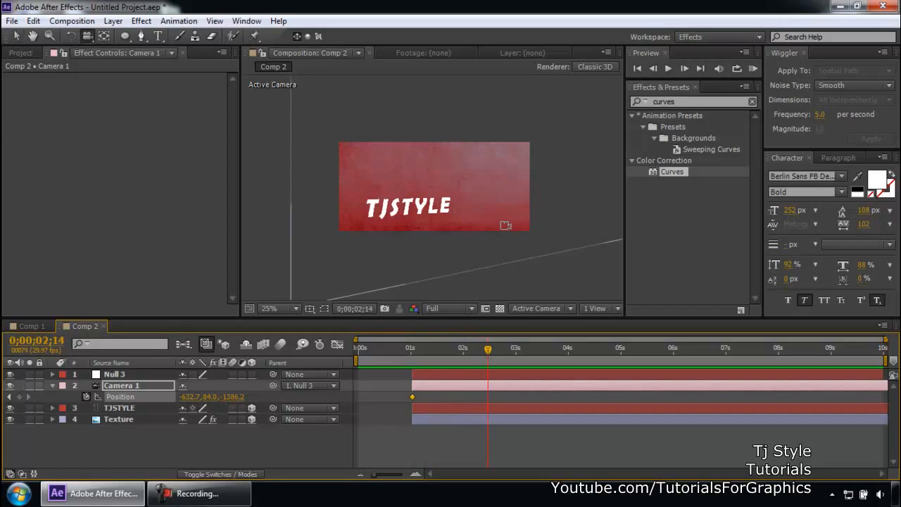
drag(513, 203, 469, 205)
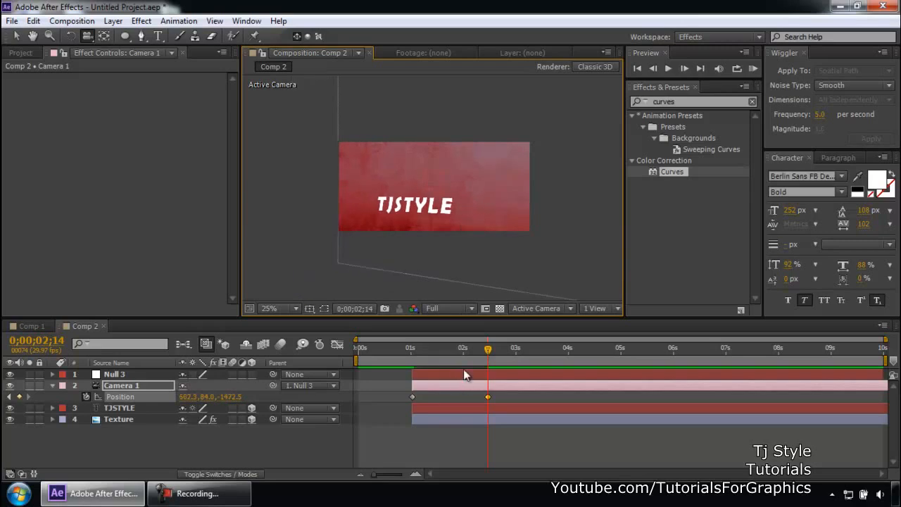
- Scrub the timeline to preview the camera move between its keyframes
drag(439, 349, 406, 352)
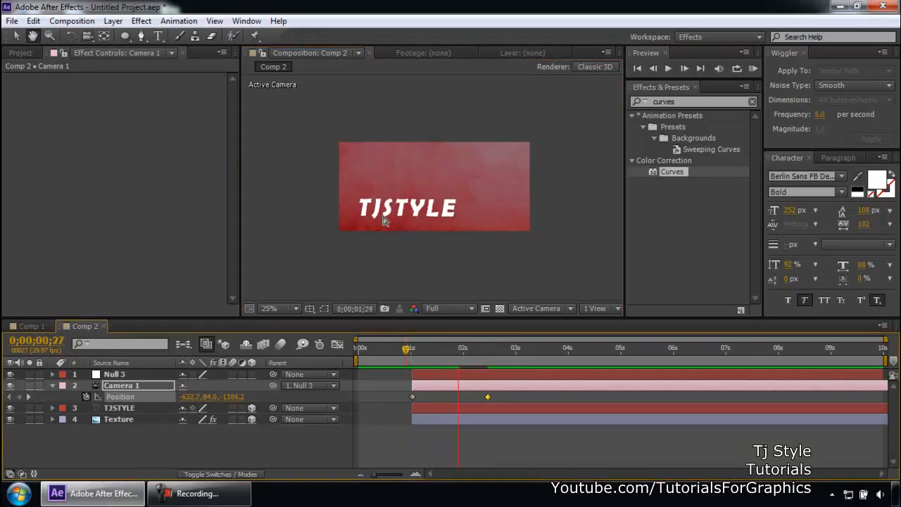
key(c)
key(period)
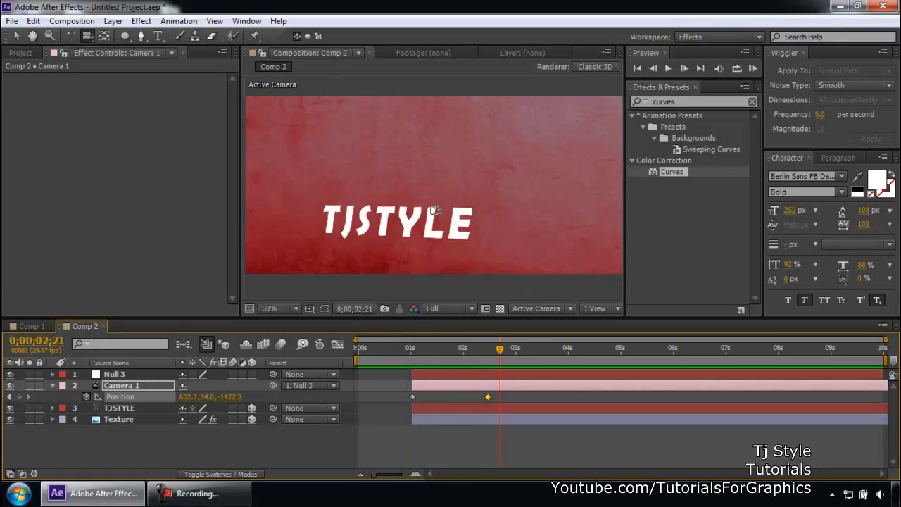
drag(500, 353, 492, 351)
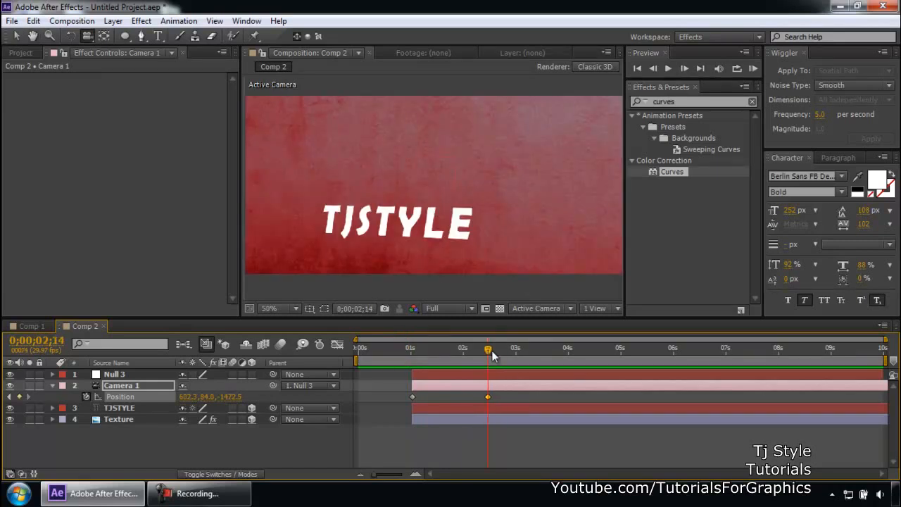
key(comma)
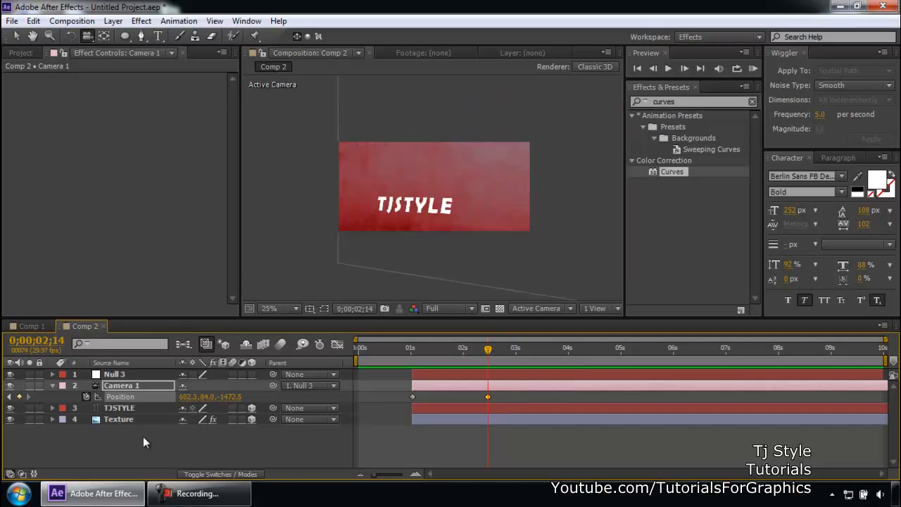
- Reveal Null 3's Position and set a keyframe on it at 0;00;02;14
click(52, 385)
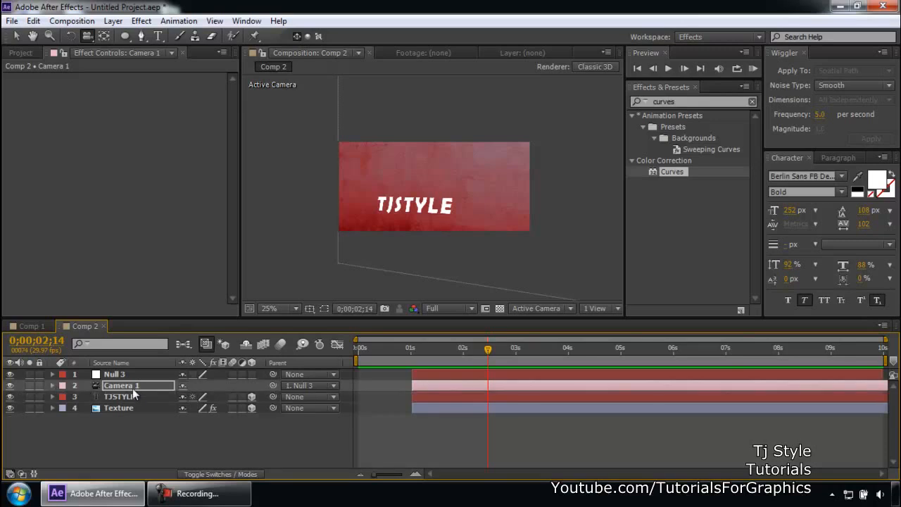
click(115, 374)
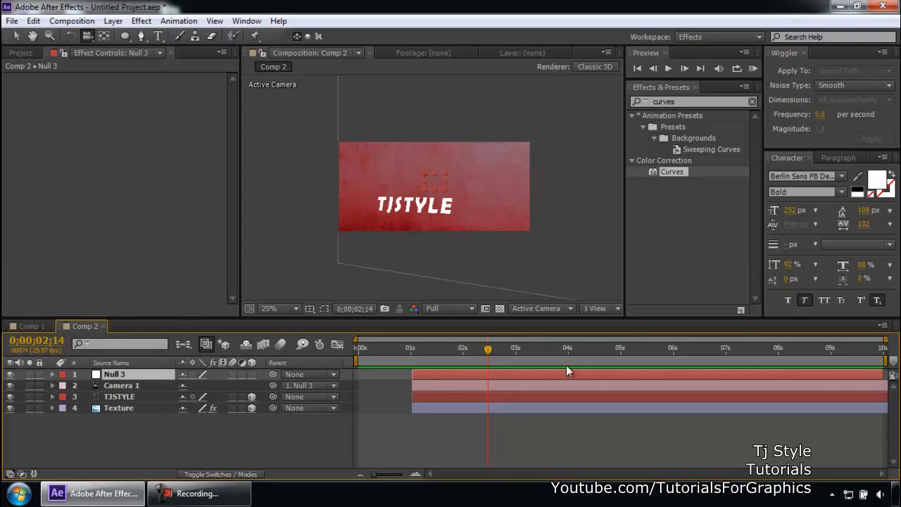
click(132, 387)
key(p)
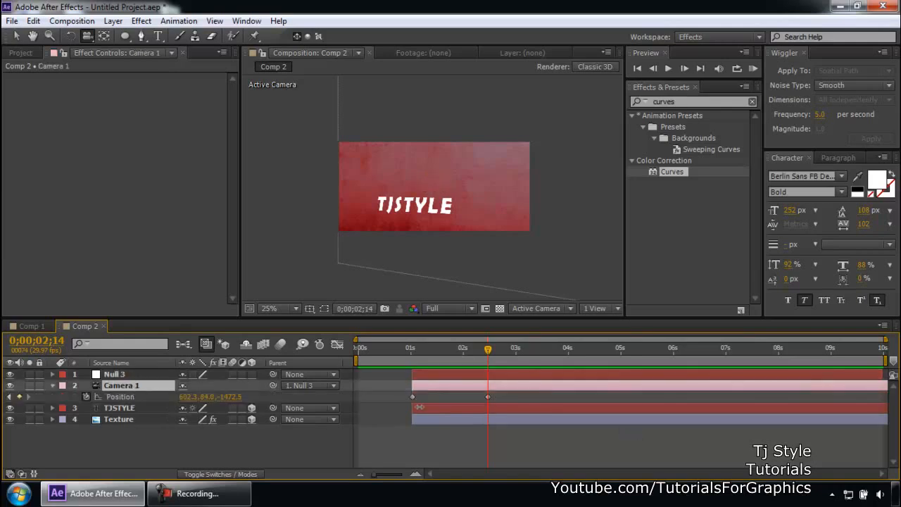
click(129, 376)
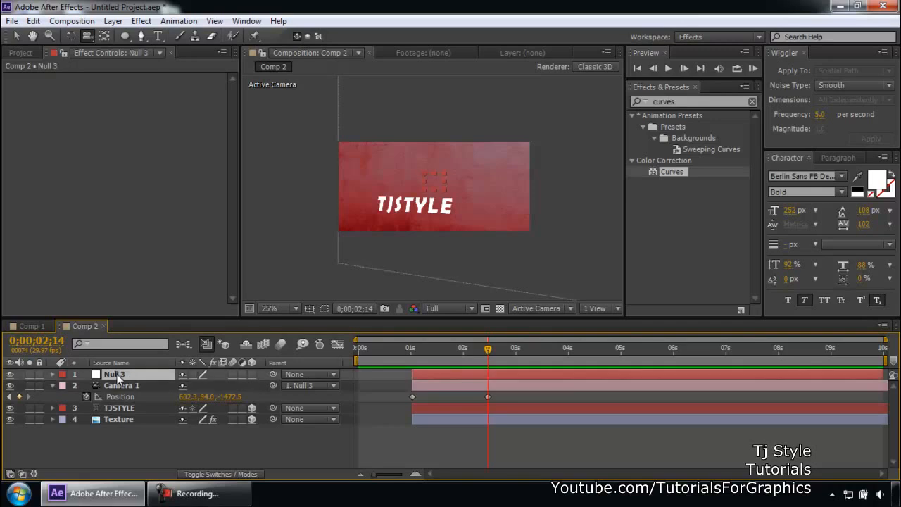
key(p)
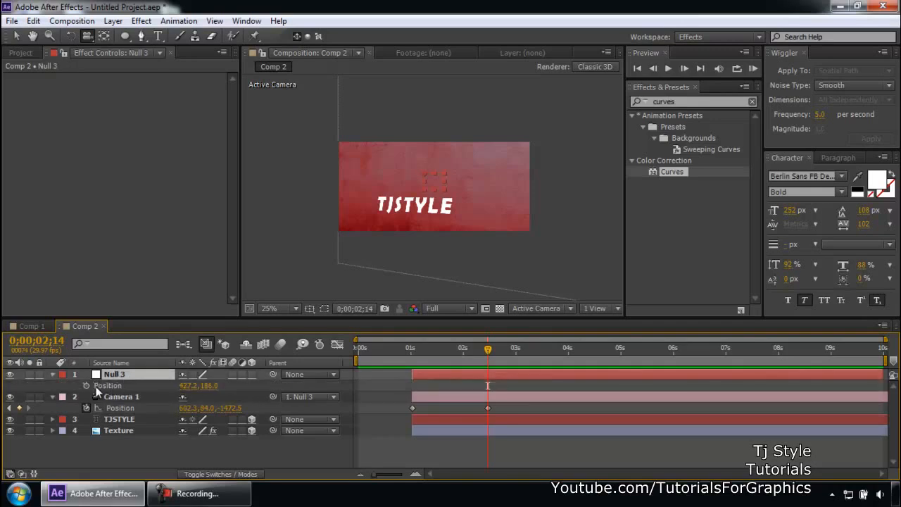
click(87, 385)
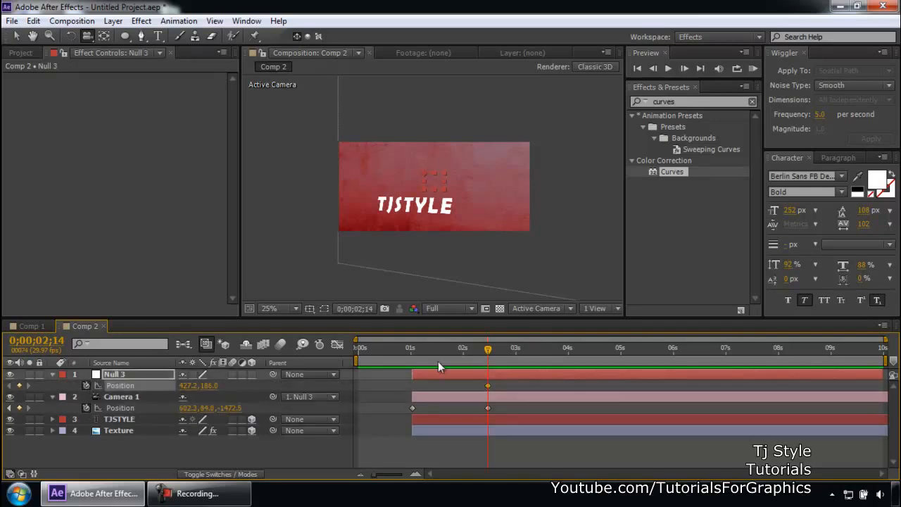
- At 0;00;02;21, move Null 3 far up and to the right to add a second Position keyframe
drag(487, 349, 497, 353)
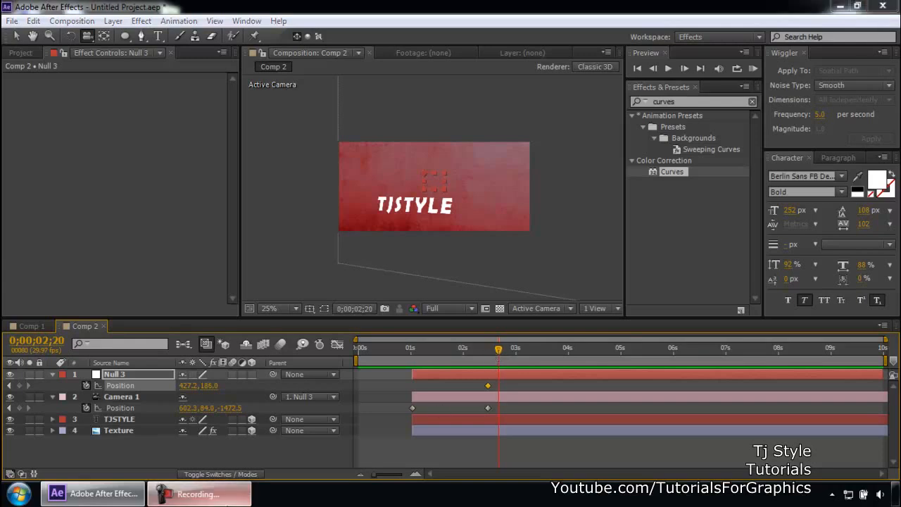
click(197, 492)
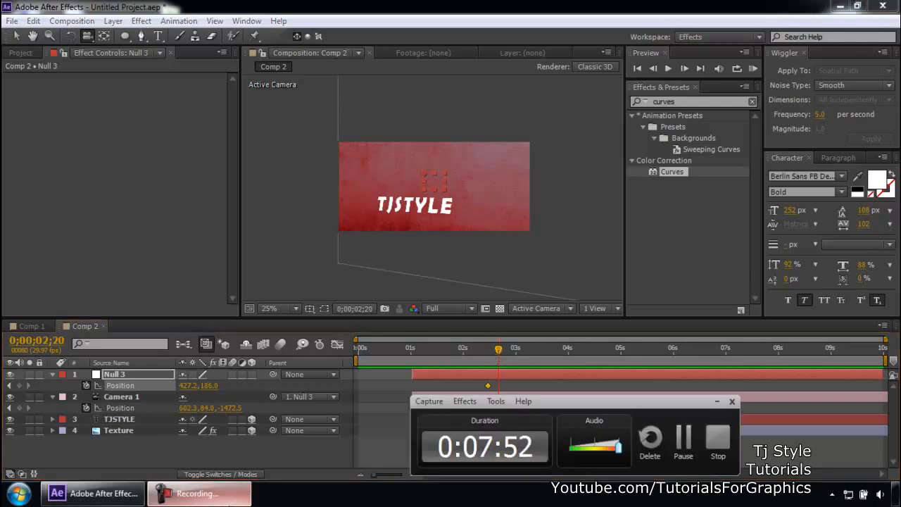
click(197, 492)
drag(499, 355, 500, 356)
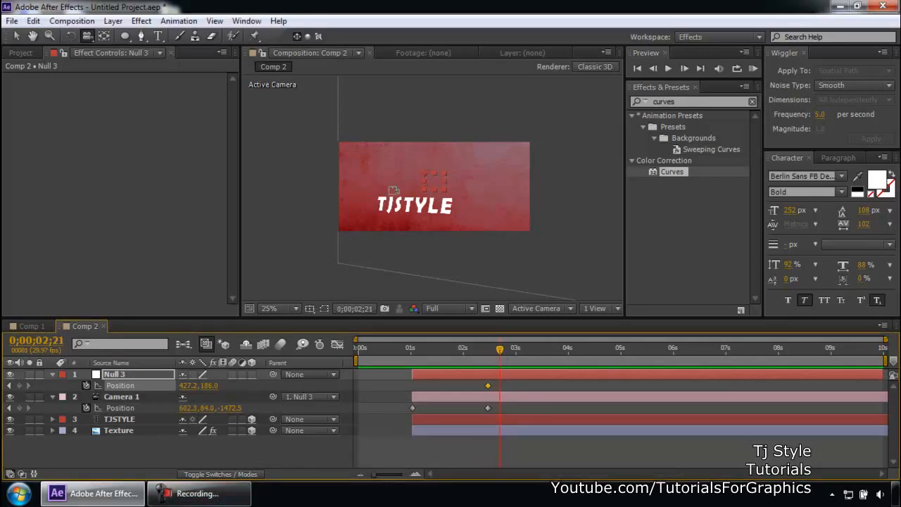
key(v)
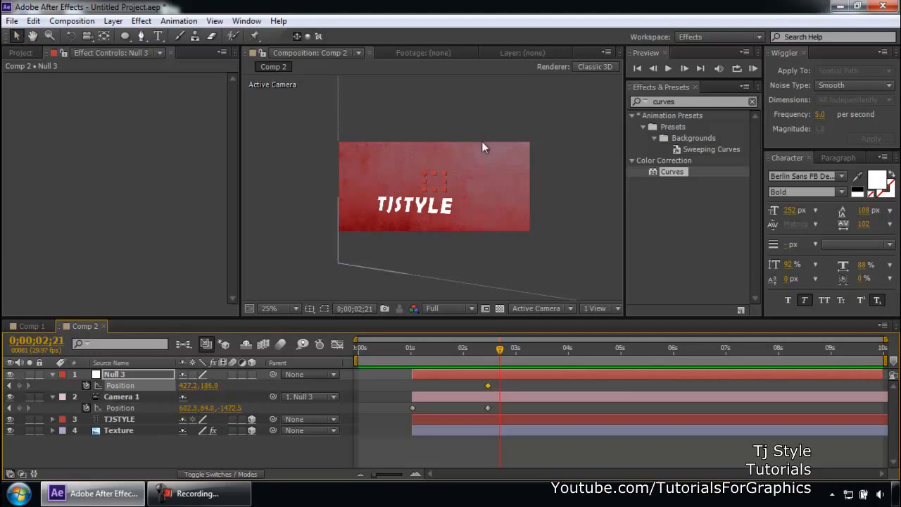
key(space)
drag(504, 169, 411, 213)
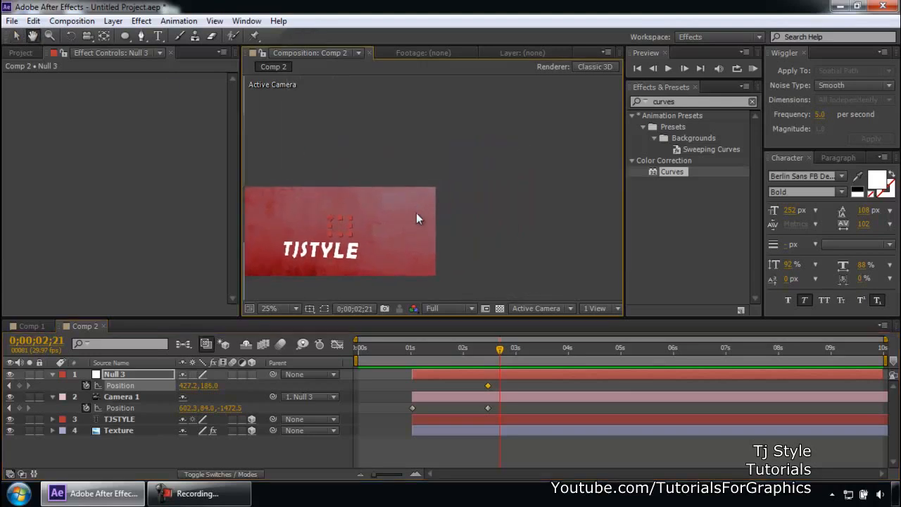
drag(344, 229, 518, 173)
drag(406, 223, 496, 184)
scroll(488, 194, down, 1)
- Scrub through the null's move and collapse the layer properties
mouse_move(500, 347)
mouse_down()
mouse_move(447, 348)
mouse_move(491, 353)
mouse_up()
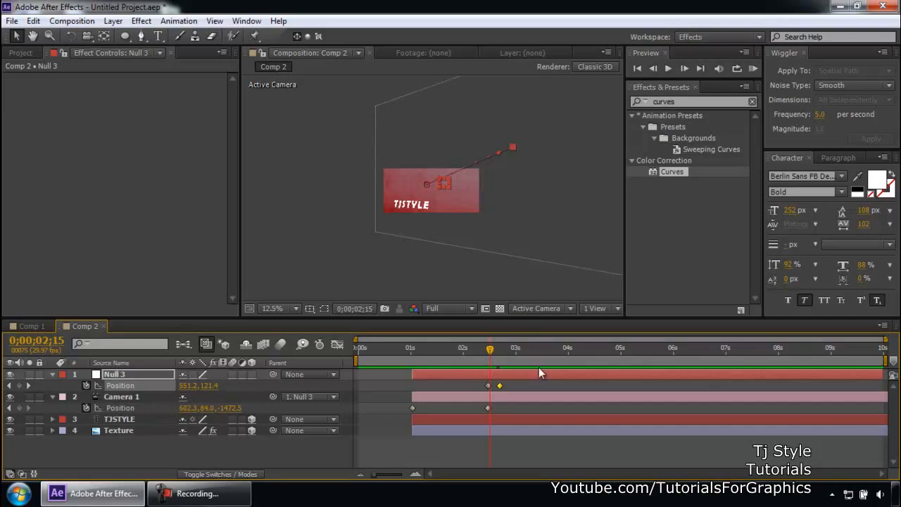
scroll(473, 188, up, 4)
drag(461, 347, 510, 348)
scroll(535, 206, down, 2)
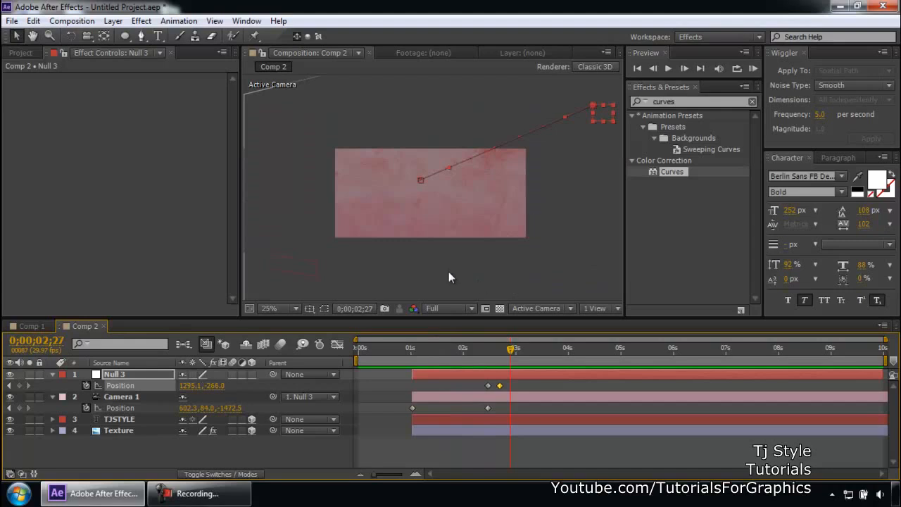
click(155, 451)
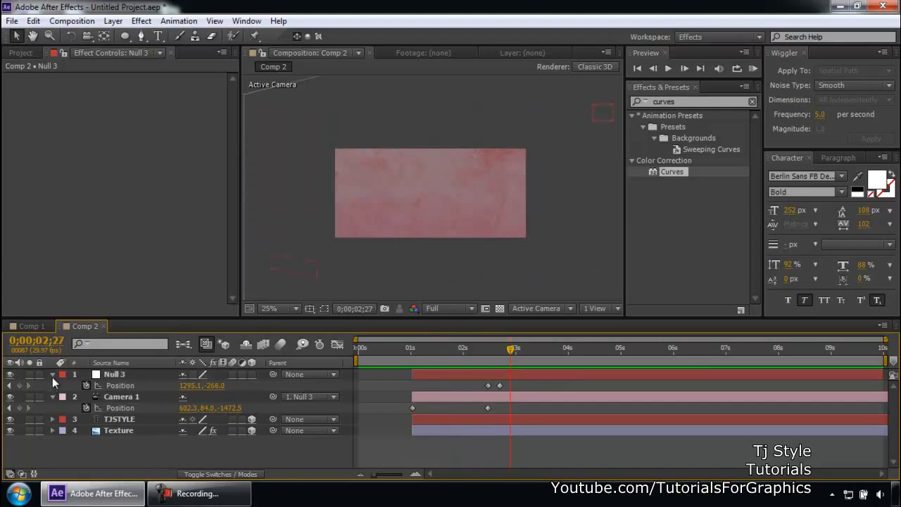
click(52, 375)
click(52, 386)
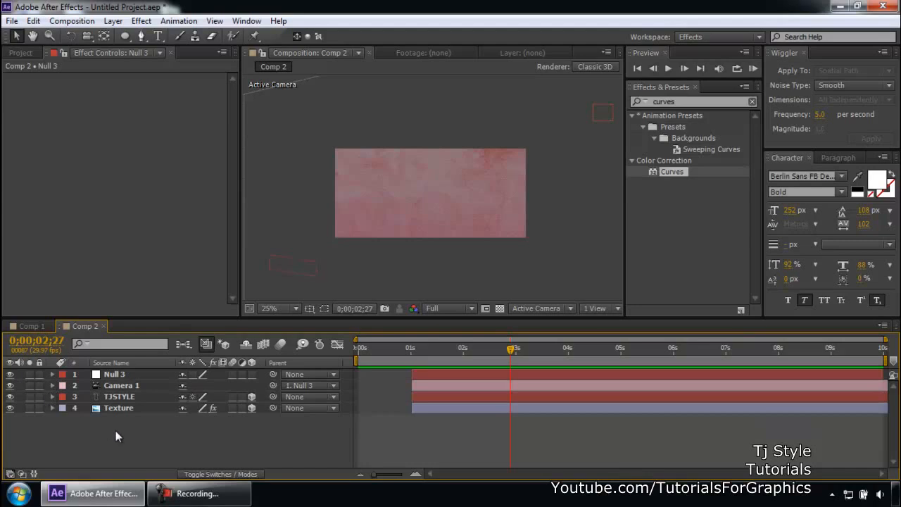
- Create a new text layer reading "Presents" in the middle of the composition
key(ctrl+t)
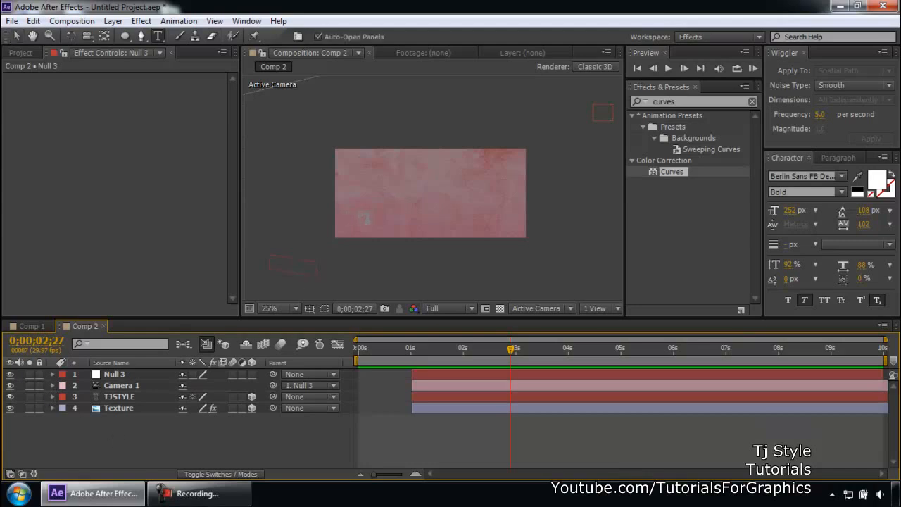
click(371, 213)
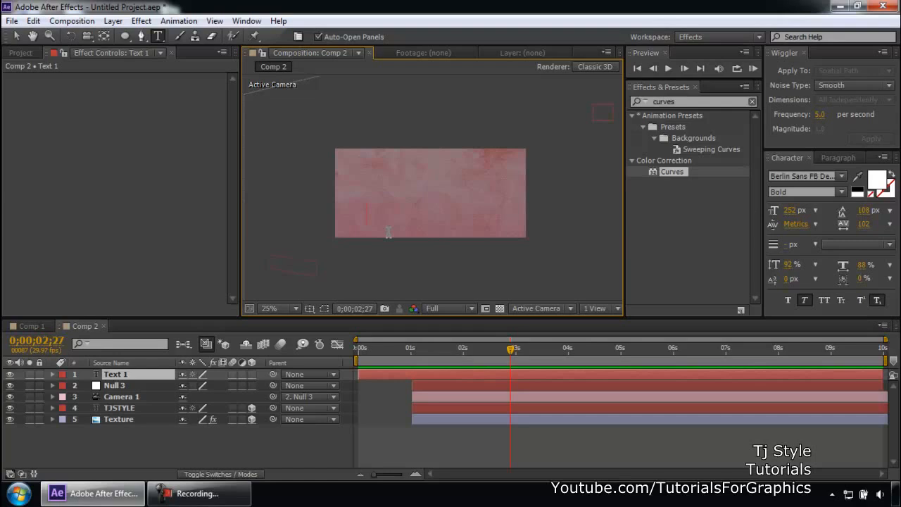
text(Presents)
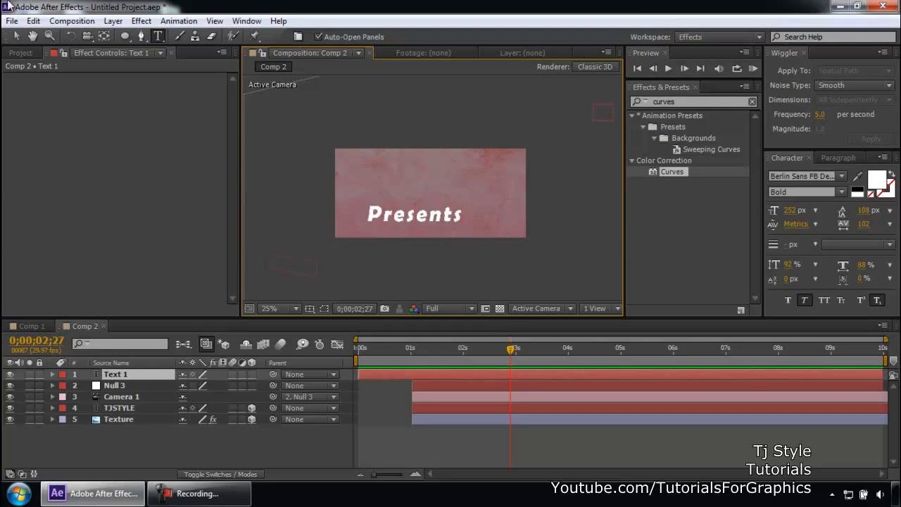
click(17, 36)
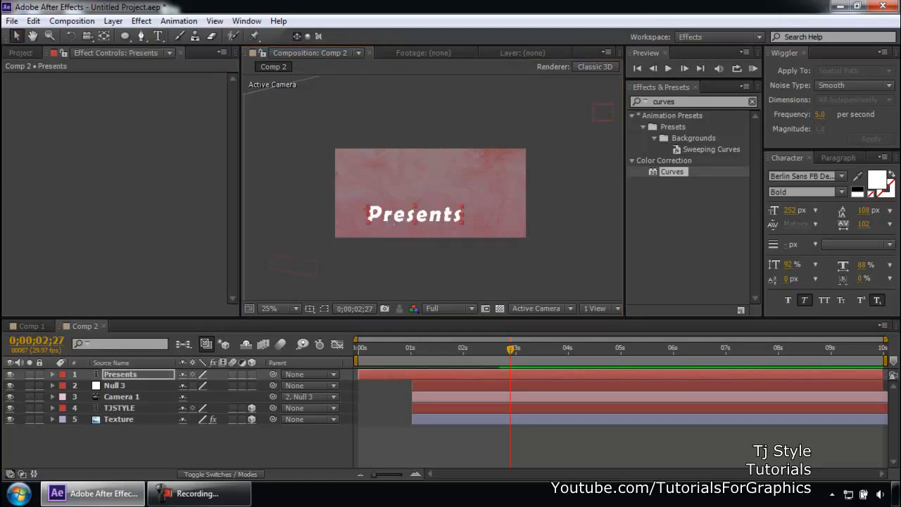
- Slide the Presents layer so it starts at the current time, 0;00;02;27
click(229, 490)
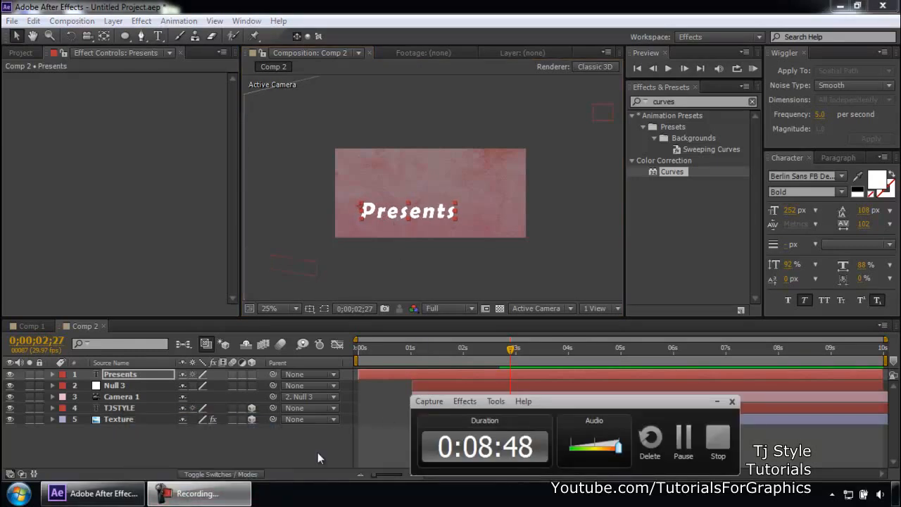
click(205, 493)
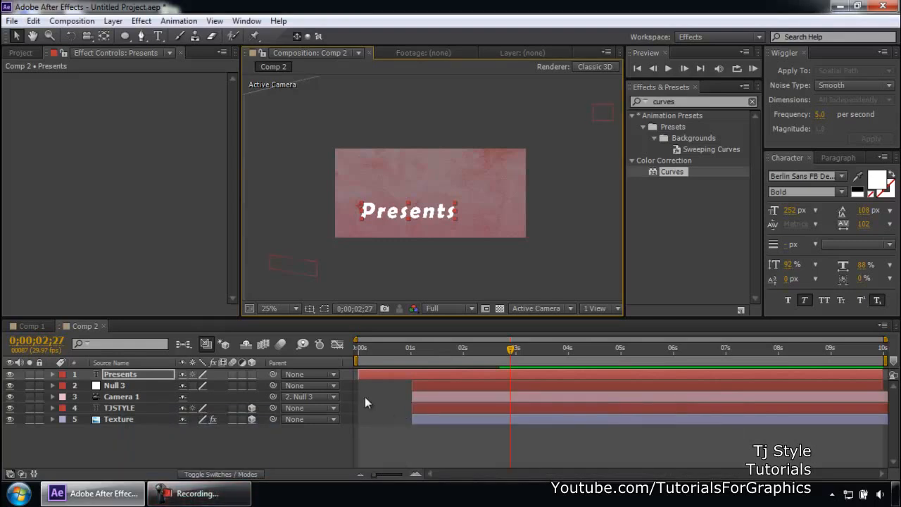
drag(360, 377, 510, 376)
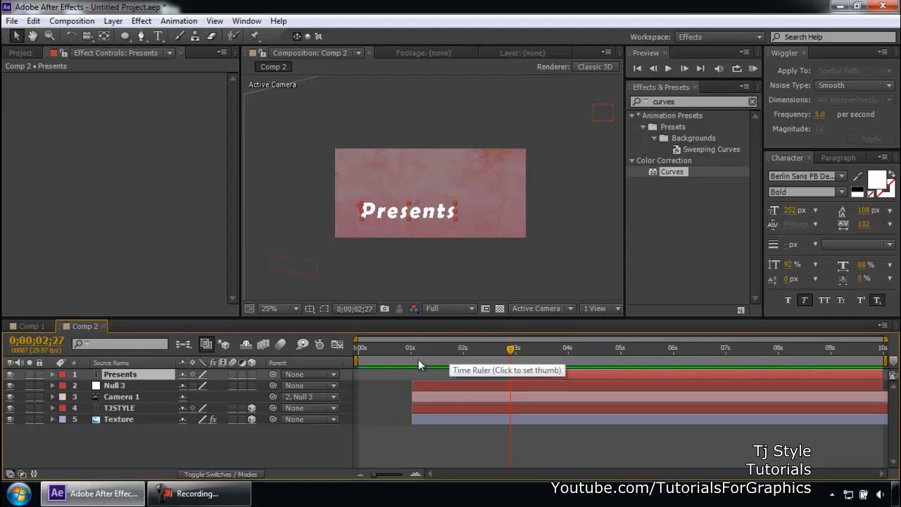
- At 0;00;01;13, move the TJSTYLE text slightly upward in the frame
click(433, 347)
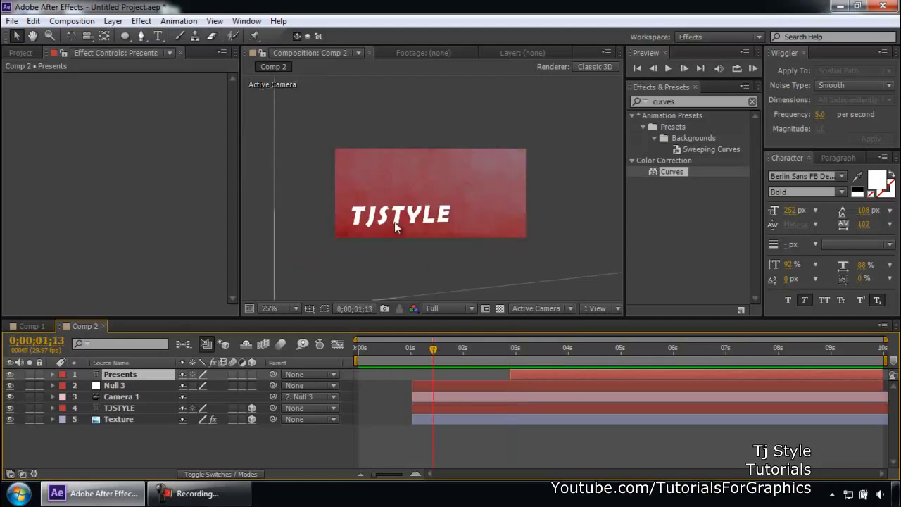
click(127, 408)
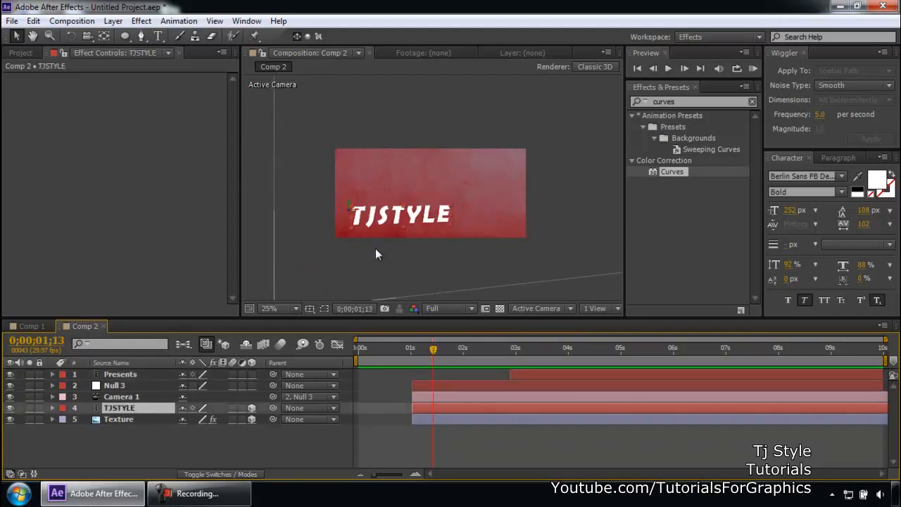
drag(399, 220, 407, 192)
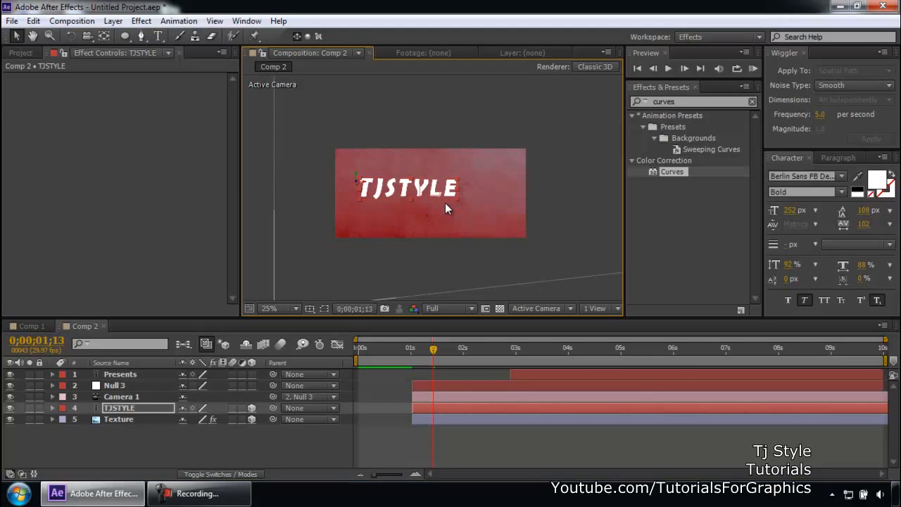
- Append the letters "jhdjhsdf" to the end of the TJSTYLE text
key(ctrl+t)
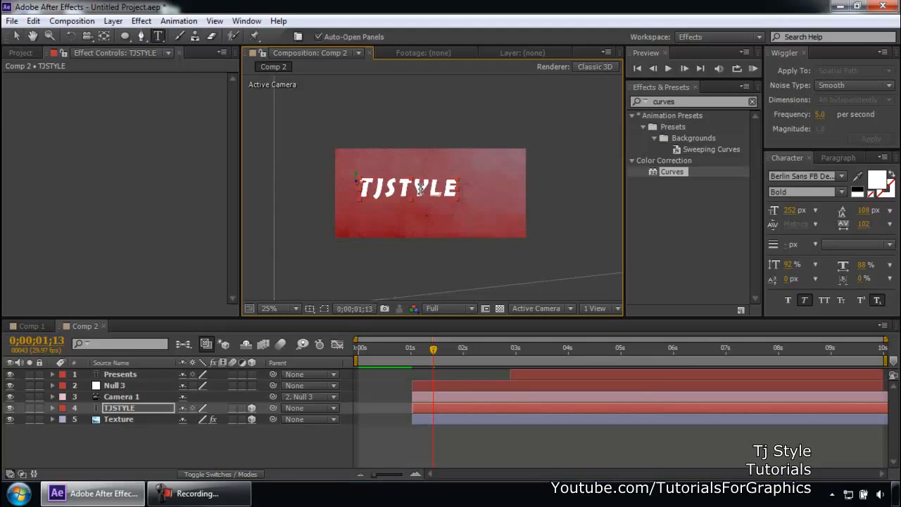
click(422, 188)
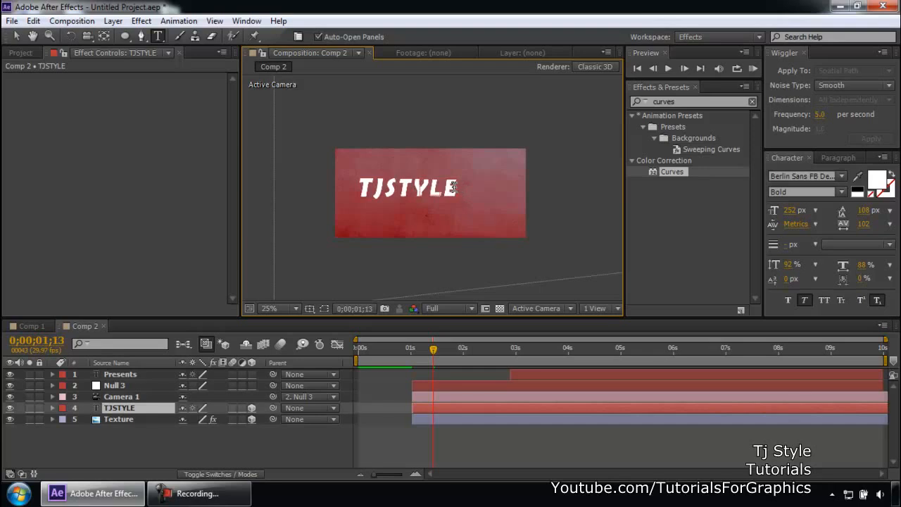
text(Ejhdjhsc)
click(17, 36)
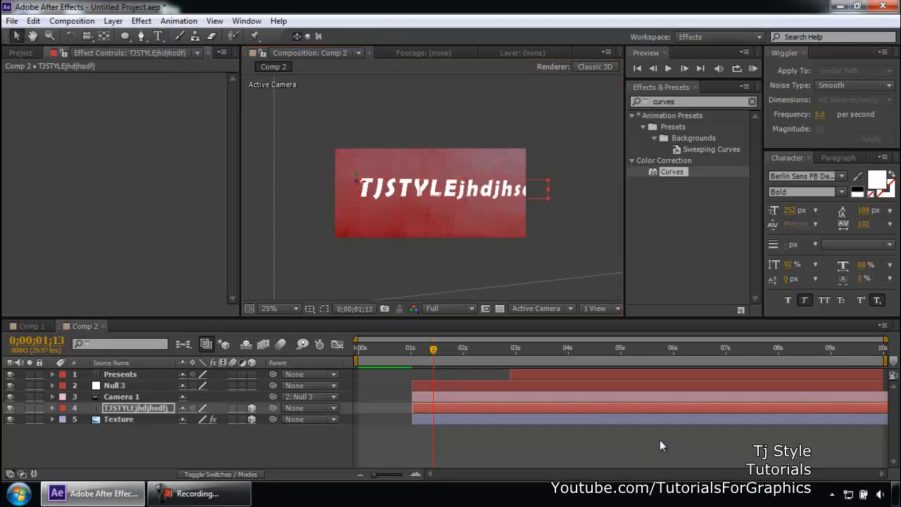
- Reveal Position for Null 3 and Camera 1 and apply Easy Ease In to their selected keyframes
click(435, 352)
drag(435, 354, 504, 352)
click(135, 387)
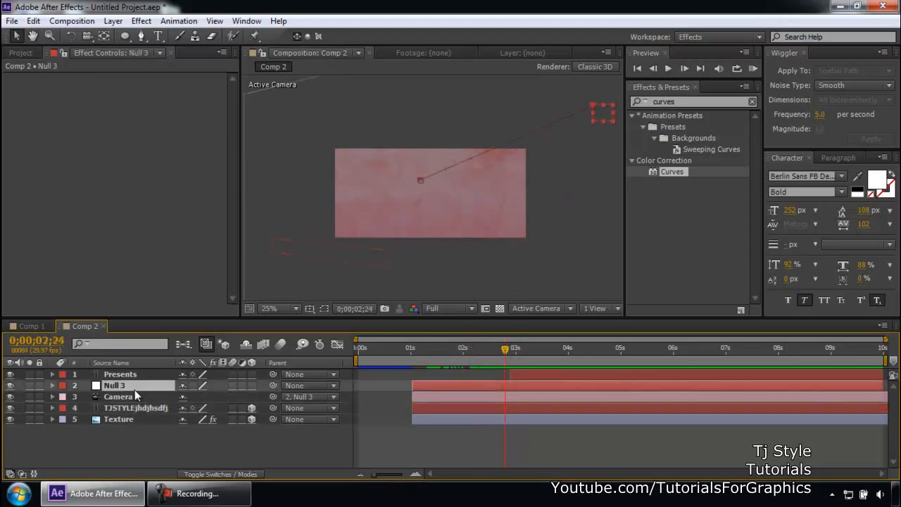
key(p)
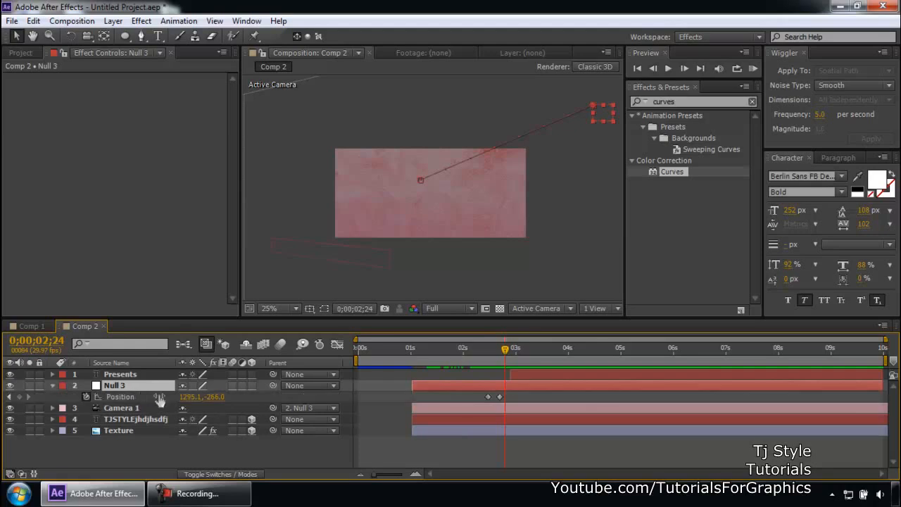
click(121, 409)
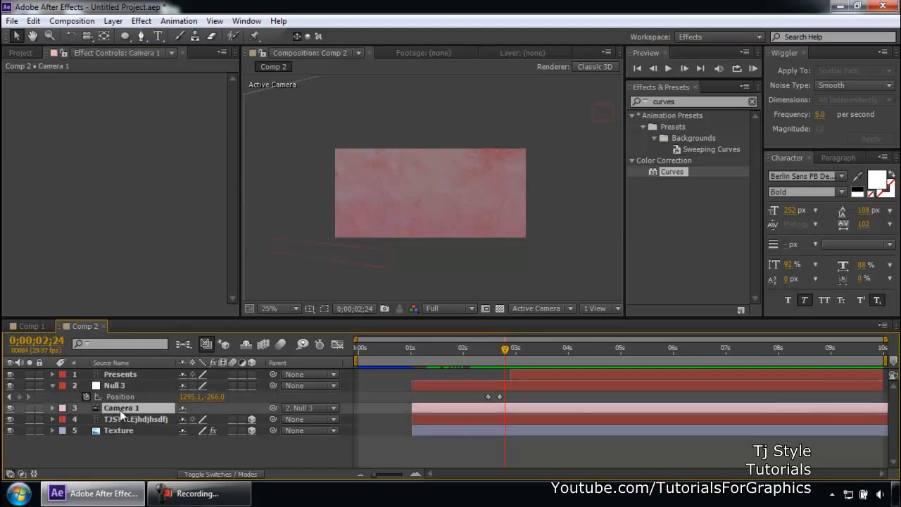
key(p)
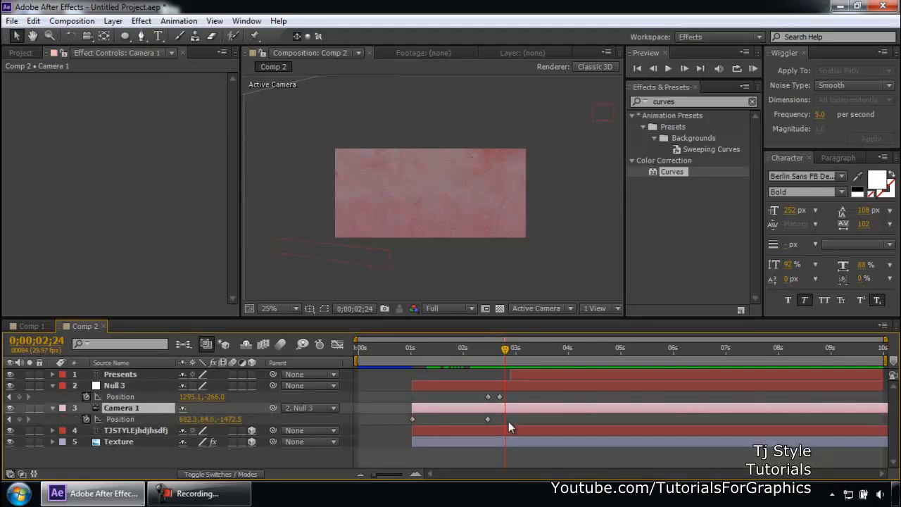
drag(508, 398, 474, 421)
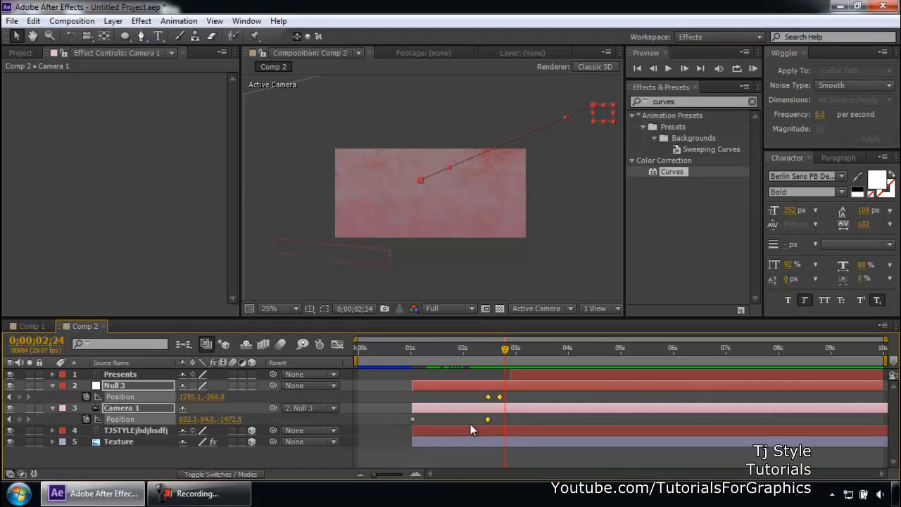
right_click(487, 420)
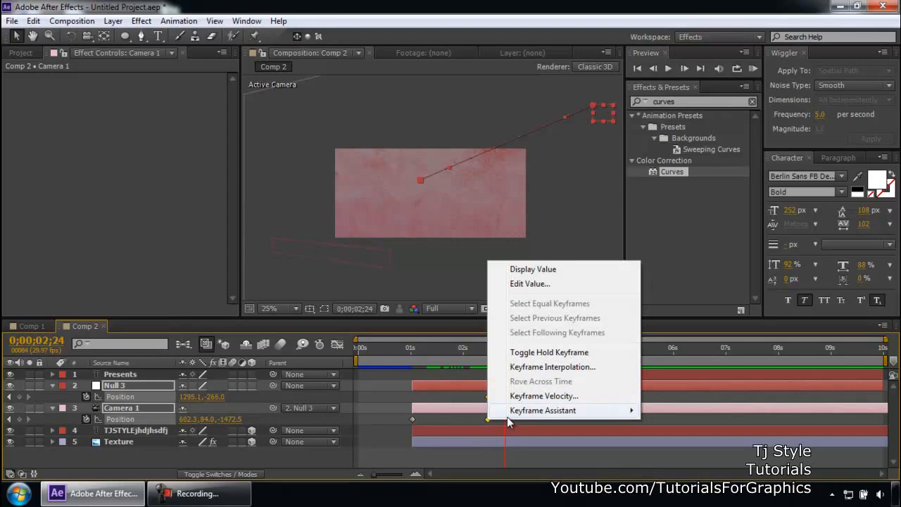
mouse_move(518, 413)
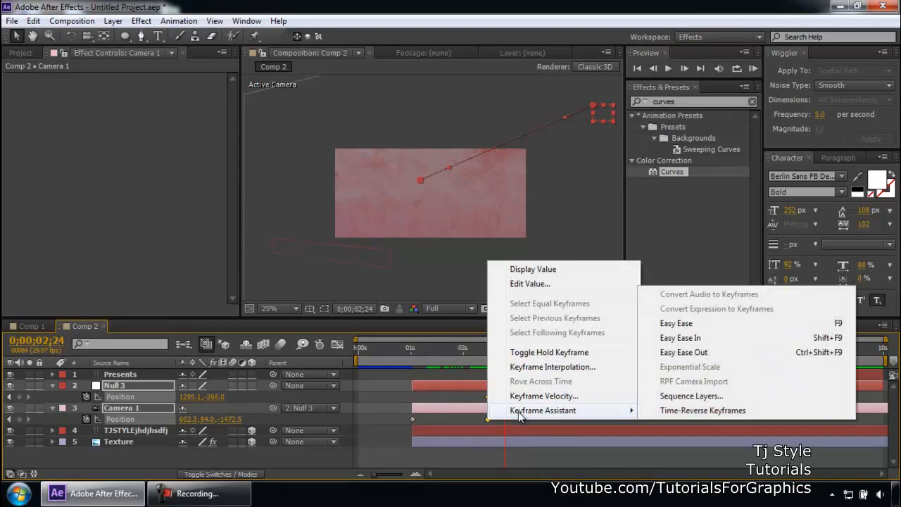
click(677, 339)
- Play and scrub the timeline around 0;00;02;21 to review the eased camera move
drag(503, 351, 470, 354)
key(space)
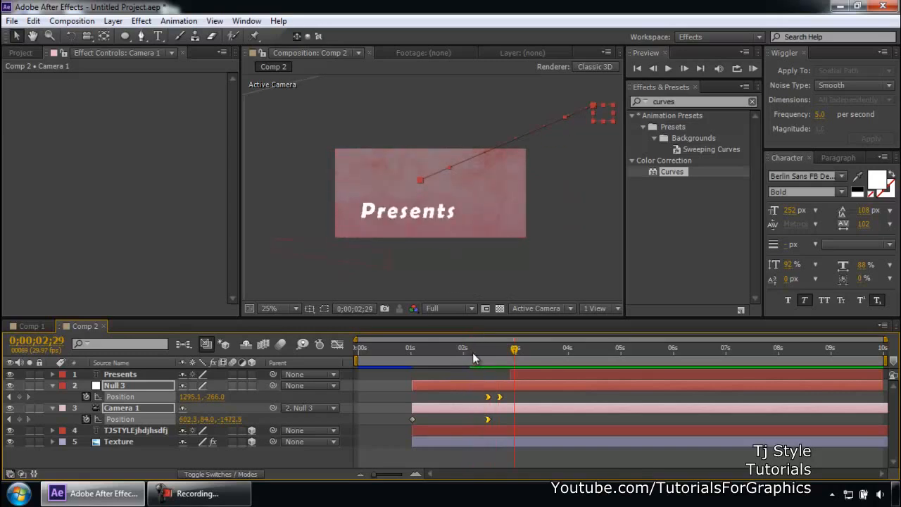
click(328, 307)
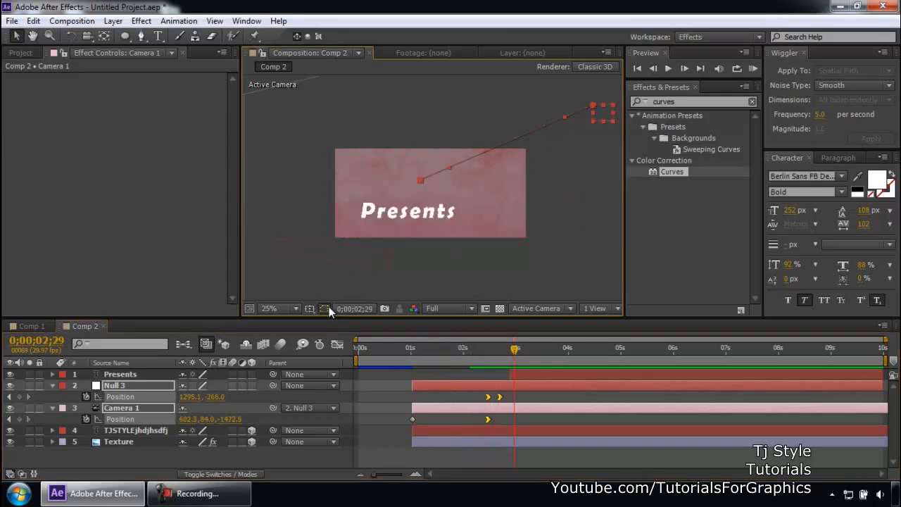
click(526, 374)
drag(508, 351, 507, 377)
key(space)
key(space)
click(475, 349)
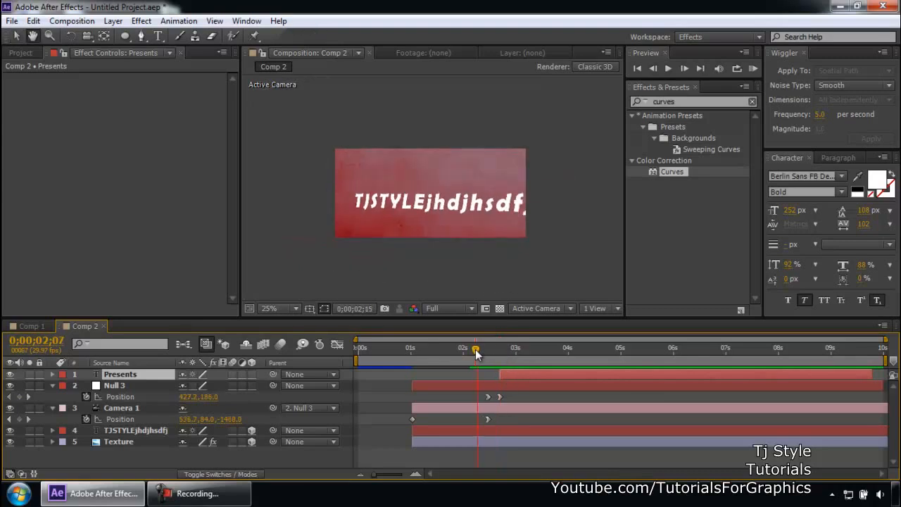
drag(475, 349, 500, 351)
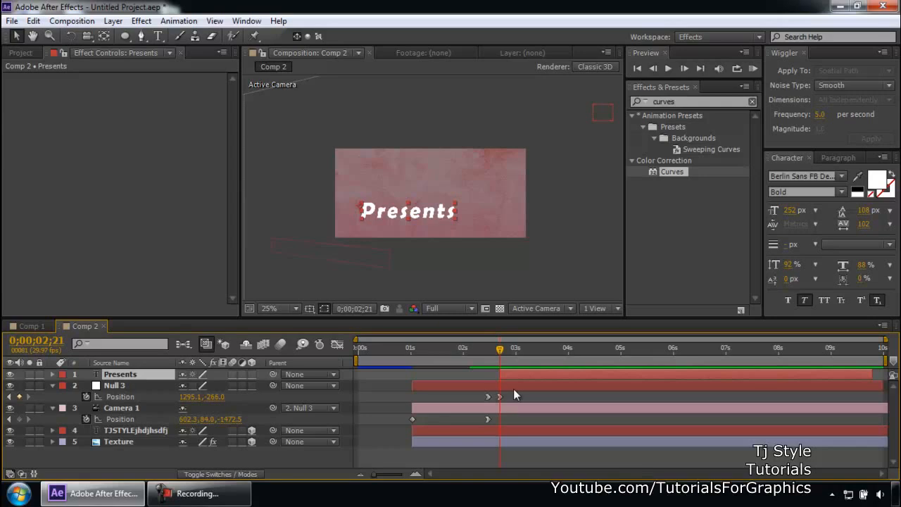
- At 0;00;02;21, orbit Camera 1 with the camera tool to add a Position keyframe
key(c)
click(126, 408)
drag(420, 233, 460, 233)
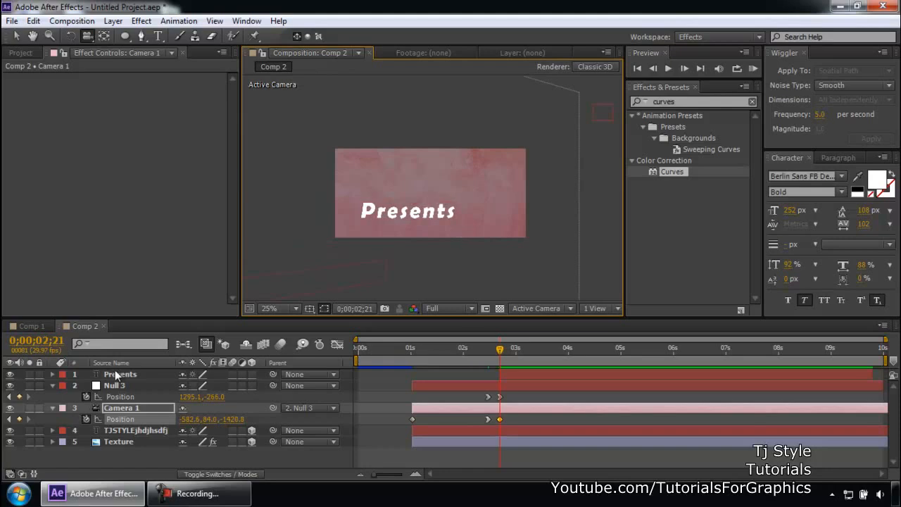
- Turn on the 3D layer switch for the Presents layer
click(198, 492)
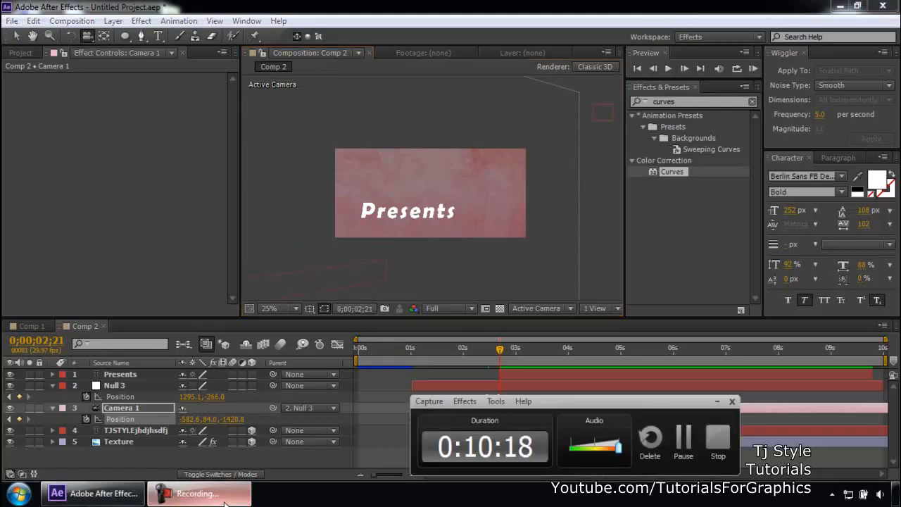
click(123, 375)
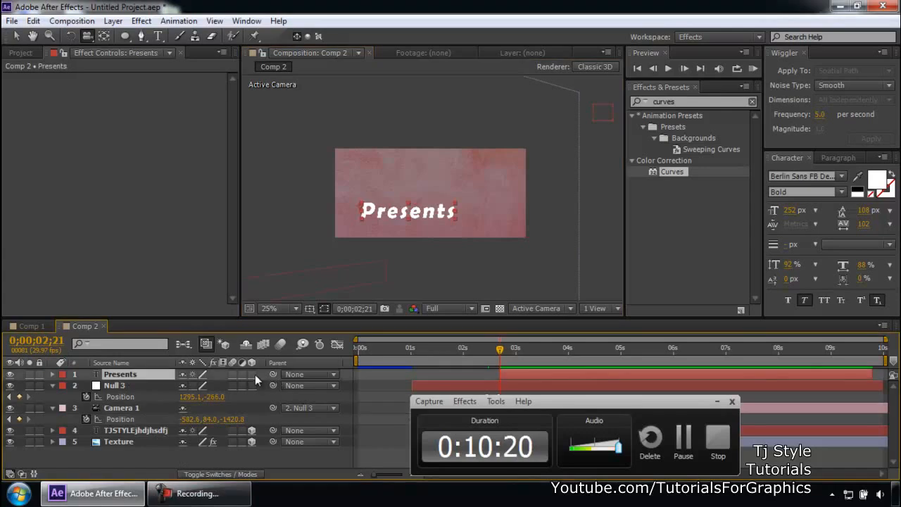
click(252, 373)
click(716, 400)
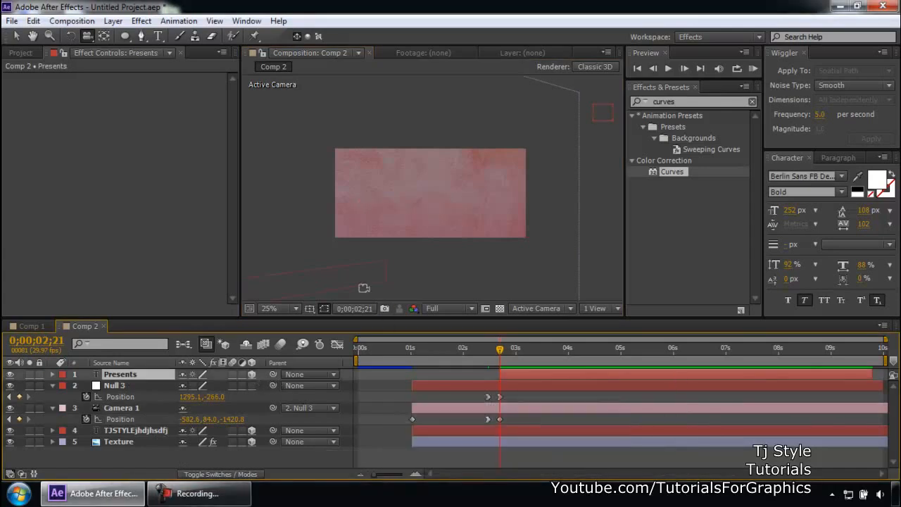
- Zoom out the view and move the 3D Presents layer up to the textured background
key(comma)
scroll(432, 196, up, 1)
scroll(429, 198, down, 1)
click(17, 36)
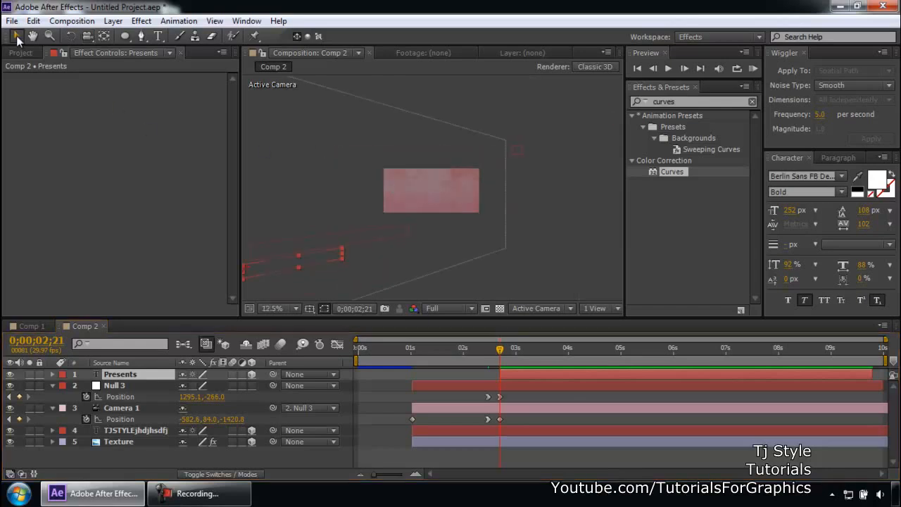
key(space)
drag(314, 262, 421, 226)
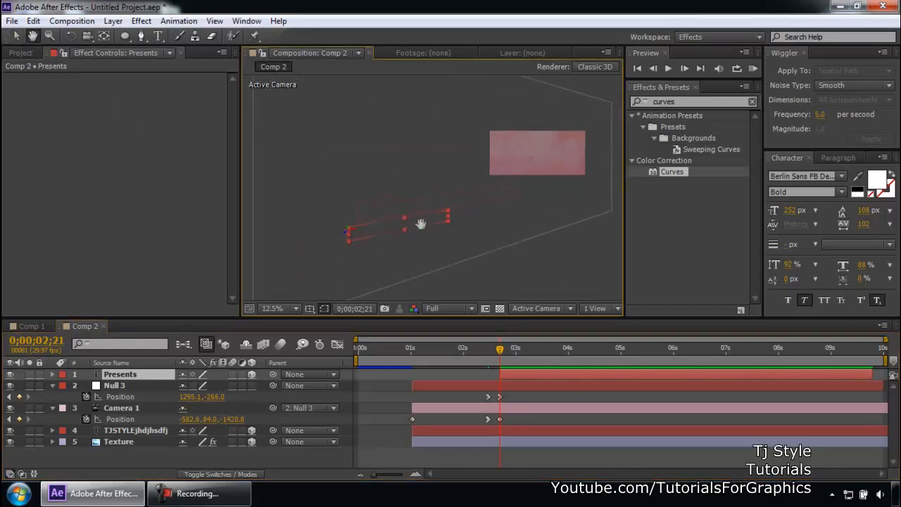
scroll(545, 171, down, 1)
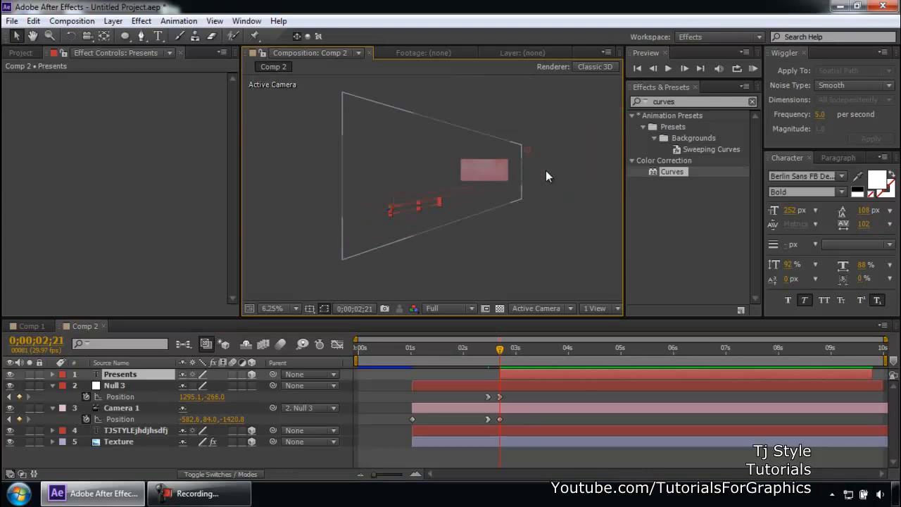
click(122, 371)
drag(421, 202, 492, 170)
click(426, 202)
- Resize the Presents text smaller by dragging its corner handle
scroll(492, 169, up, 2)
key(space)
drag(568, 149, 329, 248)
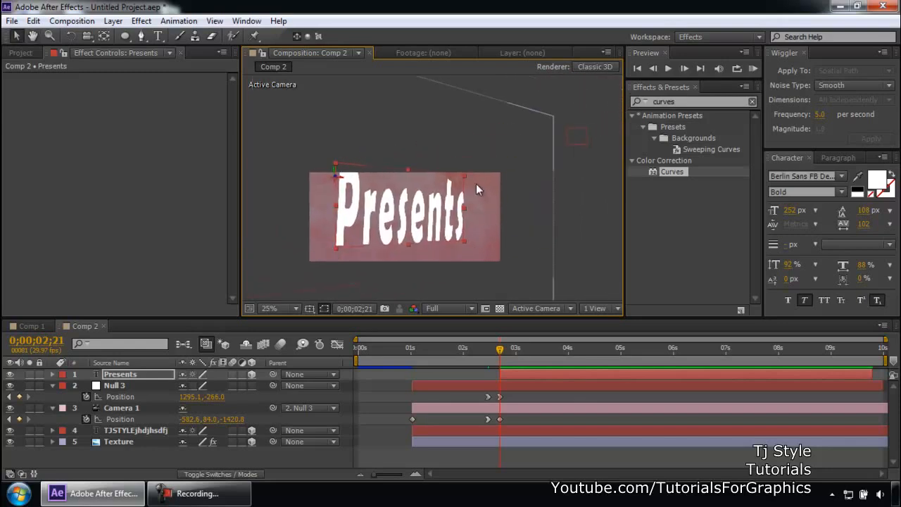
drag(464, 178, 429, 235)
- Nudge the camera orbit at 0;00;02;21, then at 0;00;04;00 orbit Camera 1 to add another Position keyframe
key(c)
drag(435, 236, 438, 236)
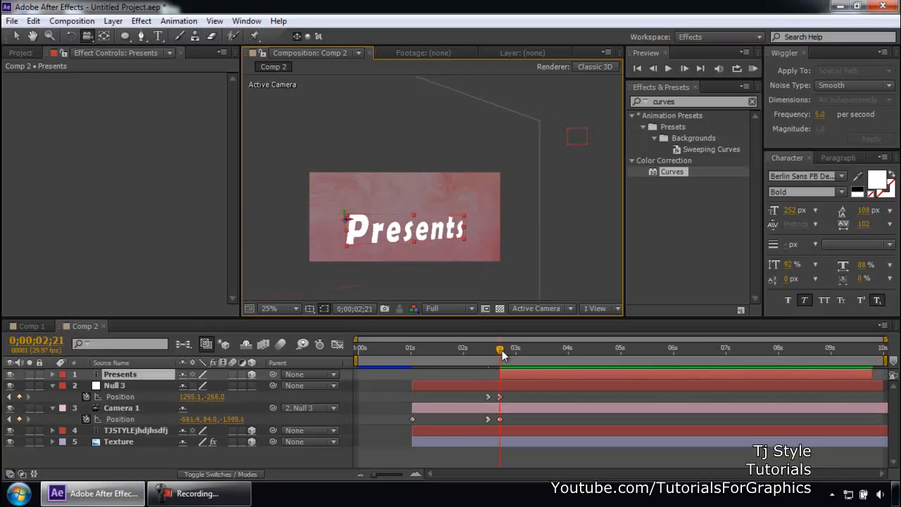
drag(502, 359, 568, 356)
drag(478, 249, 409, 241)
- Move the Presents text to the right so it sits centered on the background
key(v)
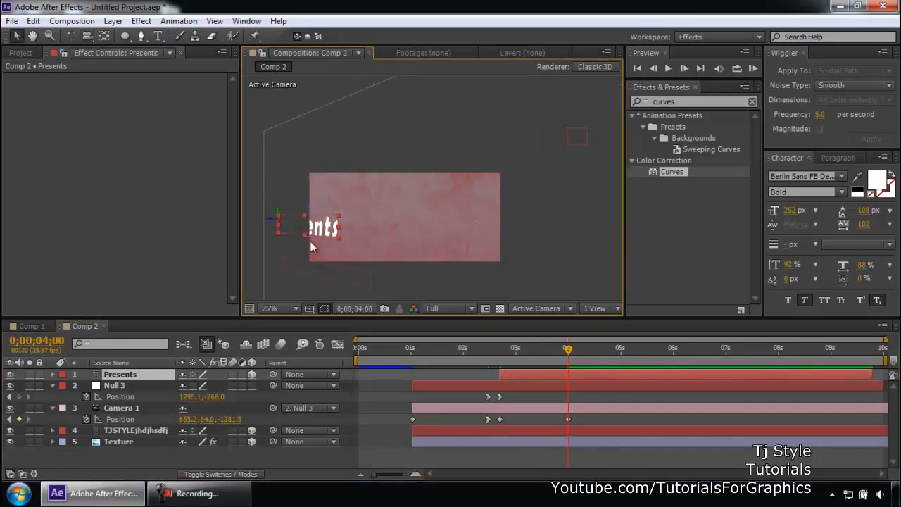
drag(322, 239, 400, 235)
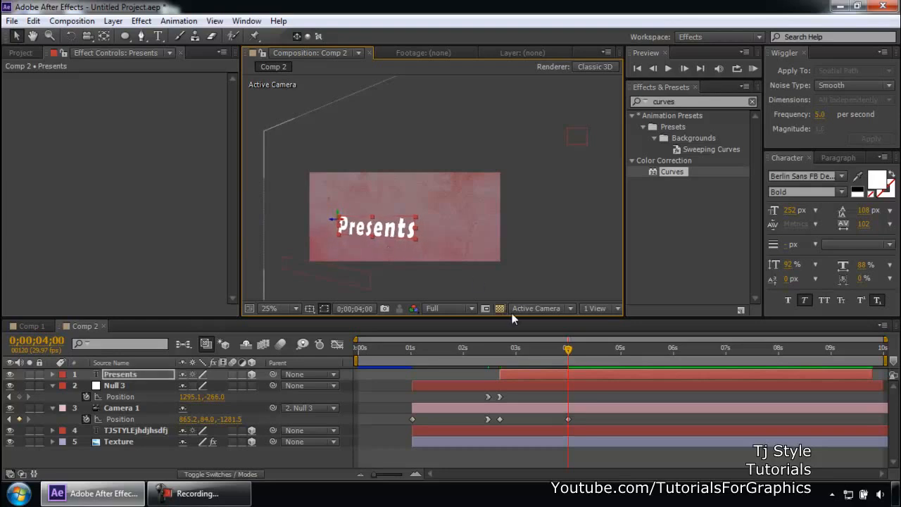
- Delete the stray "jhdjh" characters from the end of the TJSTYLE title text at 0;00;01;20
drag(539, 353, 427, 365)
key(ctrl+t)
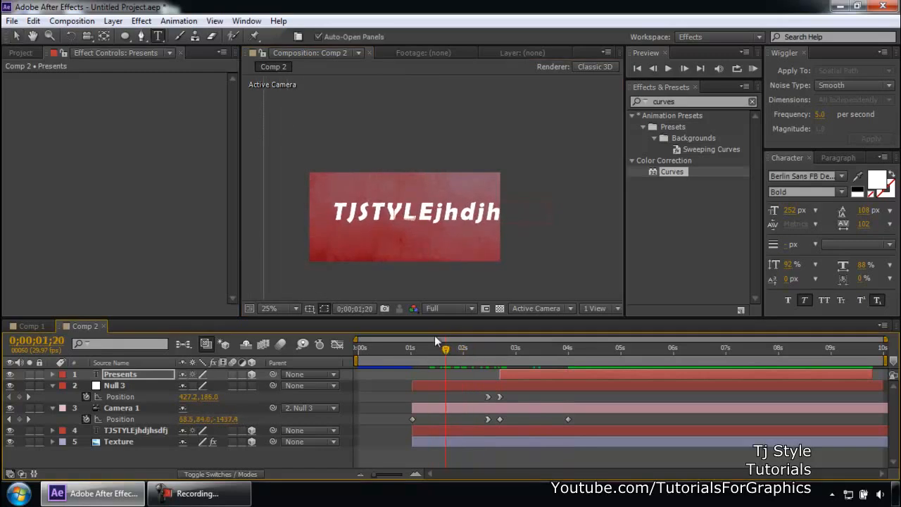
drag(431, 212, 560, 213)
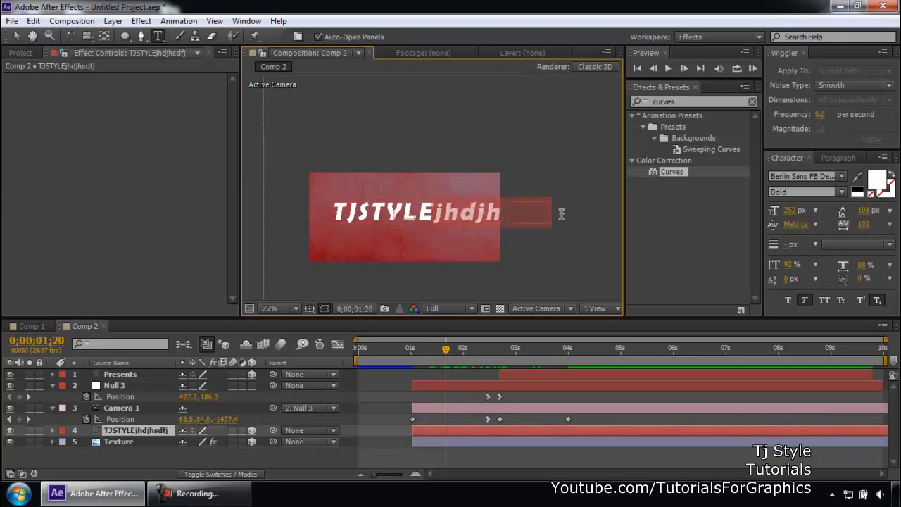
key(BackSpace)
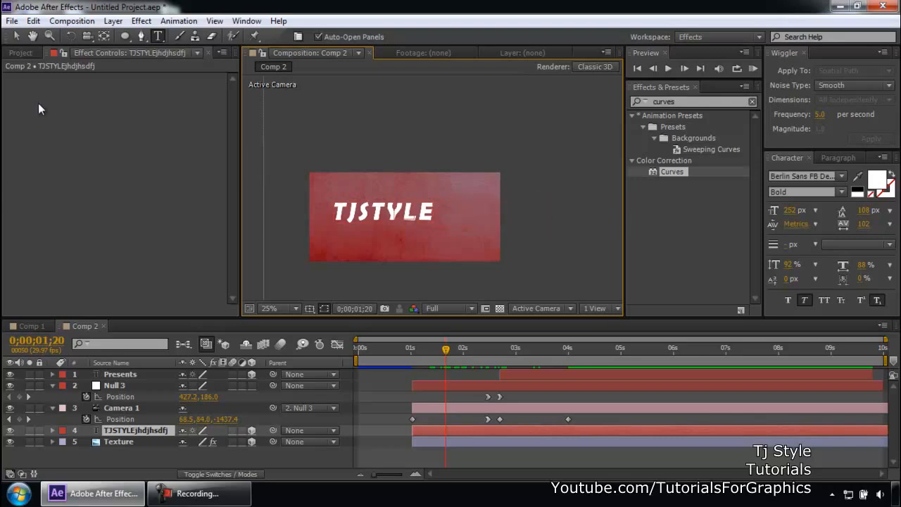
click(17, 36)
- Preview the camera move by scrubbing and playing back the Comp 2 timeline
click(258, 175)
drag(444, 351, 397, 349)
key(space)
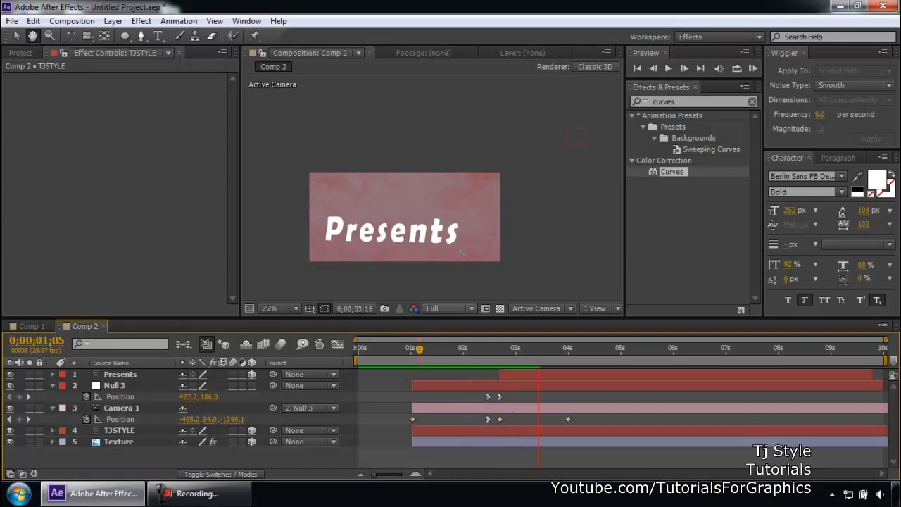
key(space)
key(space)
key(space)
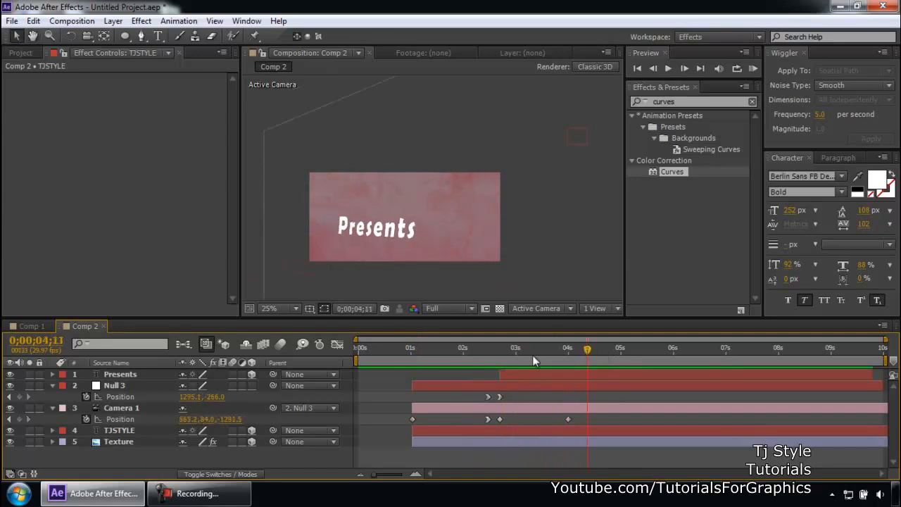
key(comma)
key(h)
drag(513, 217, 483, 186)
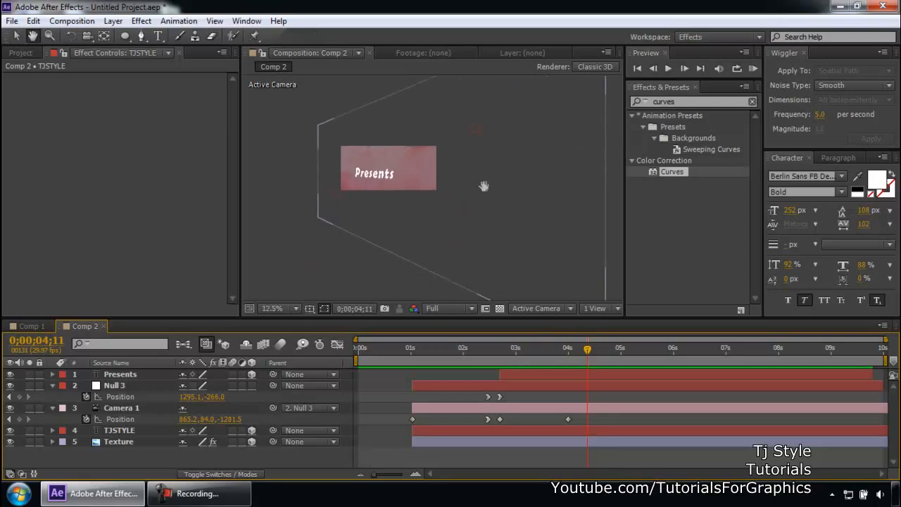
drag(439, 214, 453, 225)
click(236, 502)
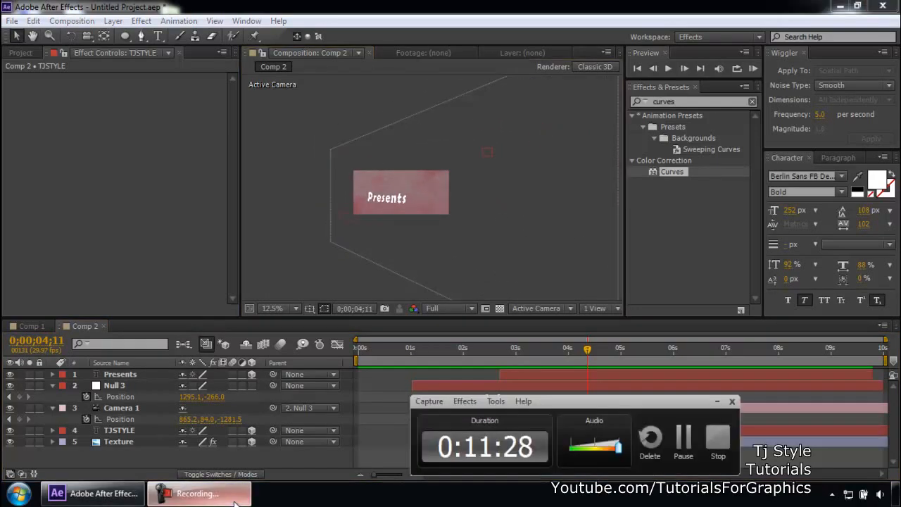
click(236, 502)
drag(523, 216, 476, 187)
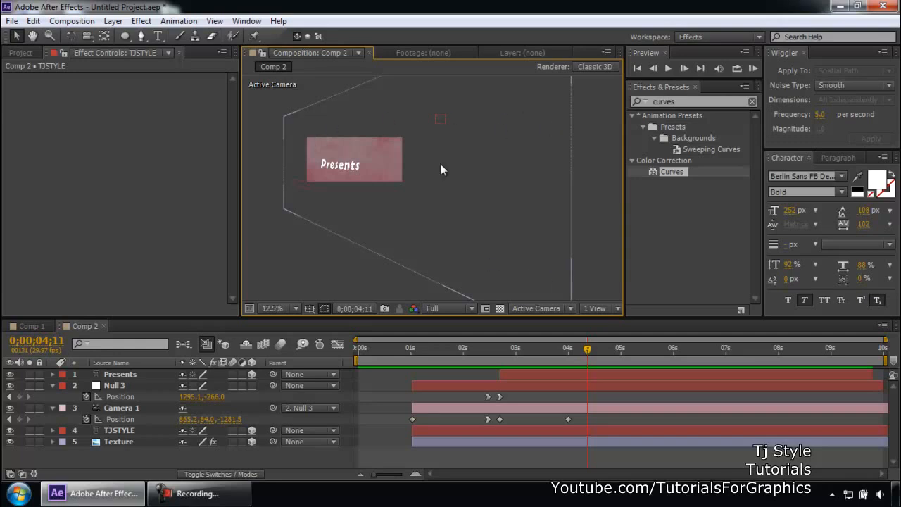
click(236, 499)
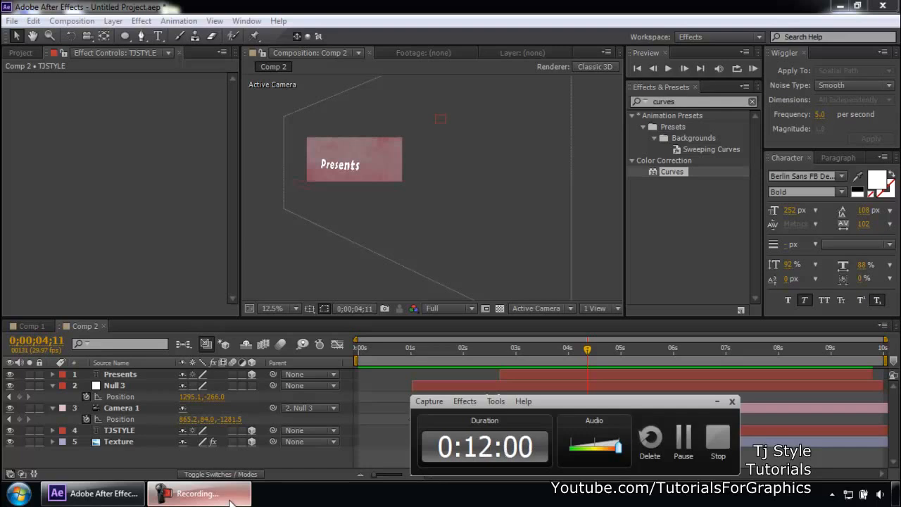
drag(639, 405, 758, 399)
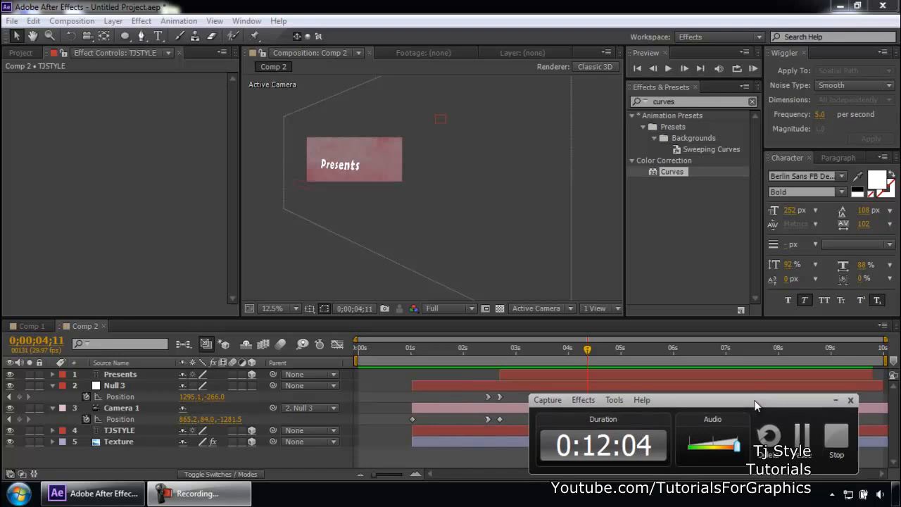